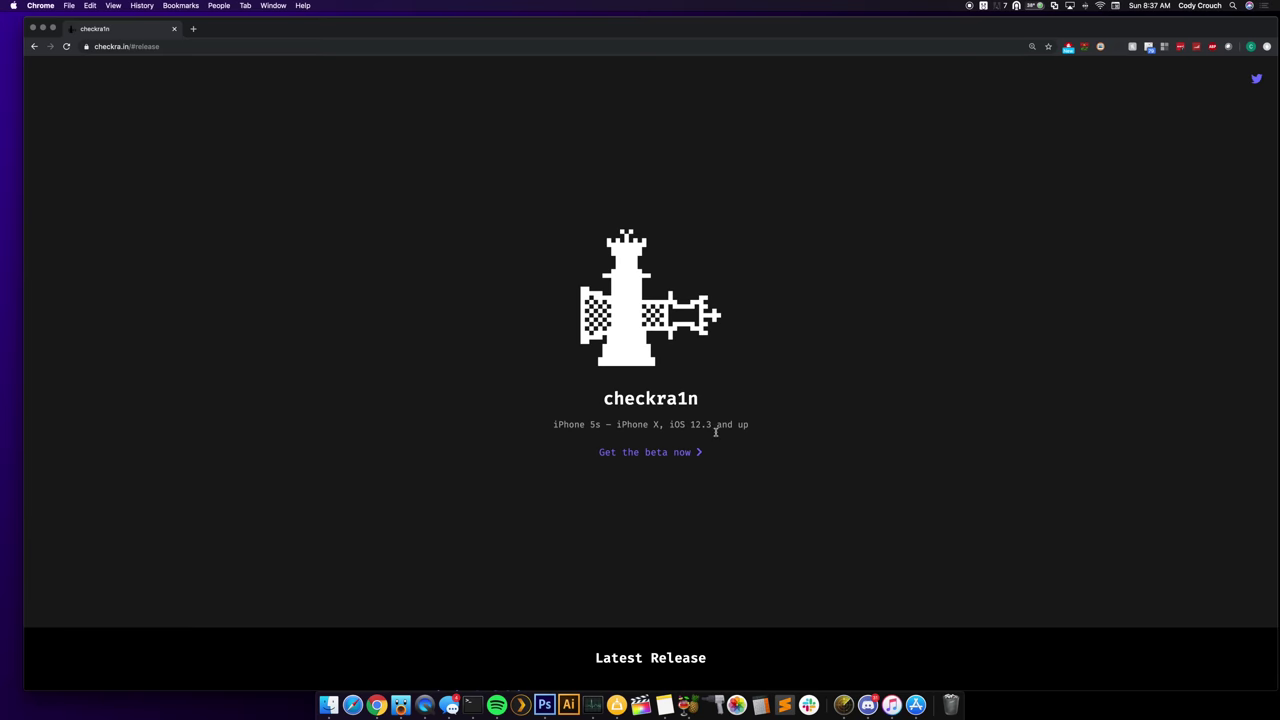
- Download the checkra1n 0.9 beta for macOS and place its disk image on the desktop
{"action": "scroll", "coordinate": [735, 426], "scroll_direction": "down", "scroll_amount": 5}
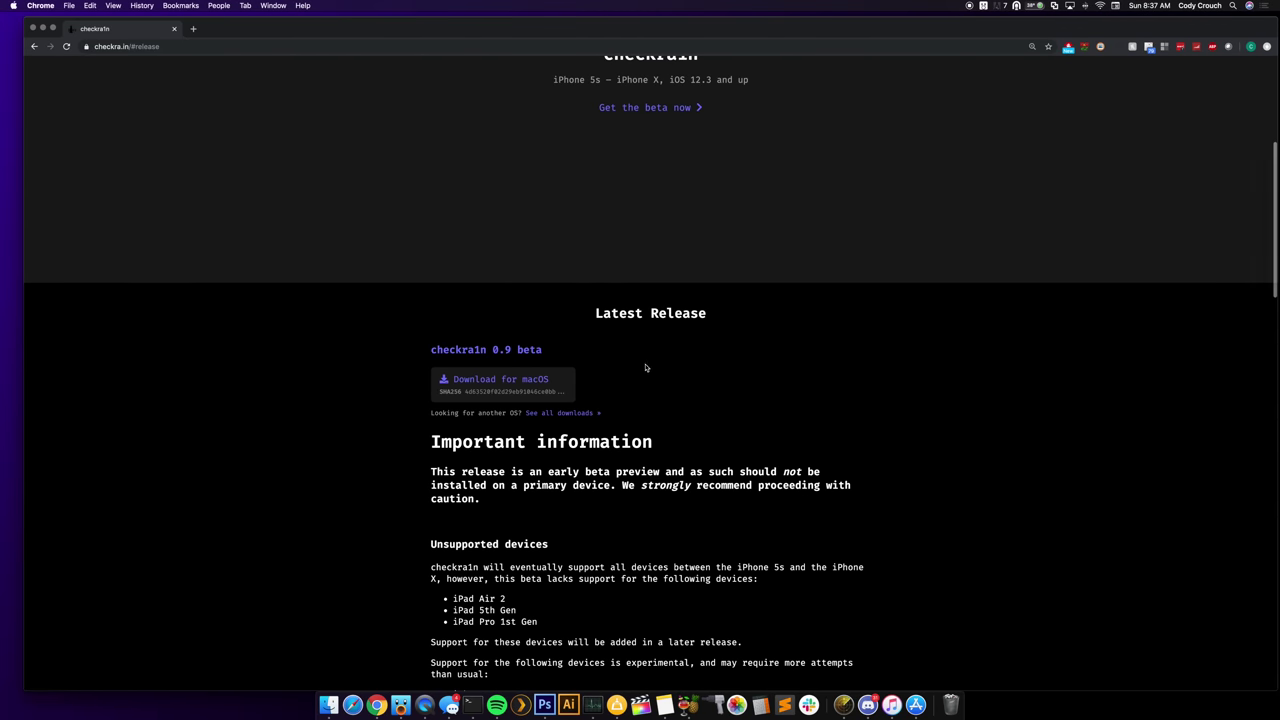
{"action": "left_click", "coordinate": [517, 384]}
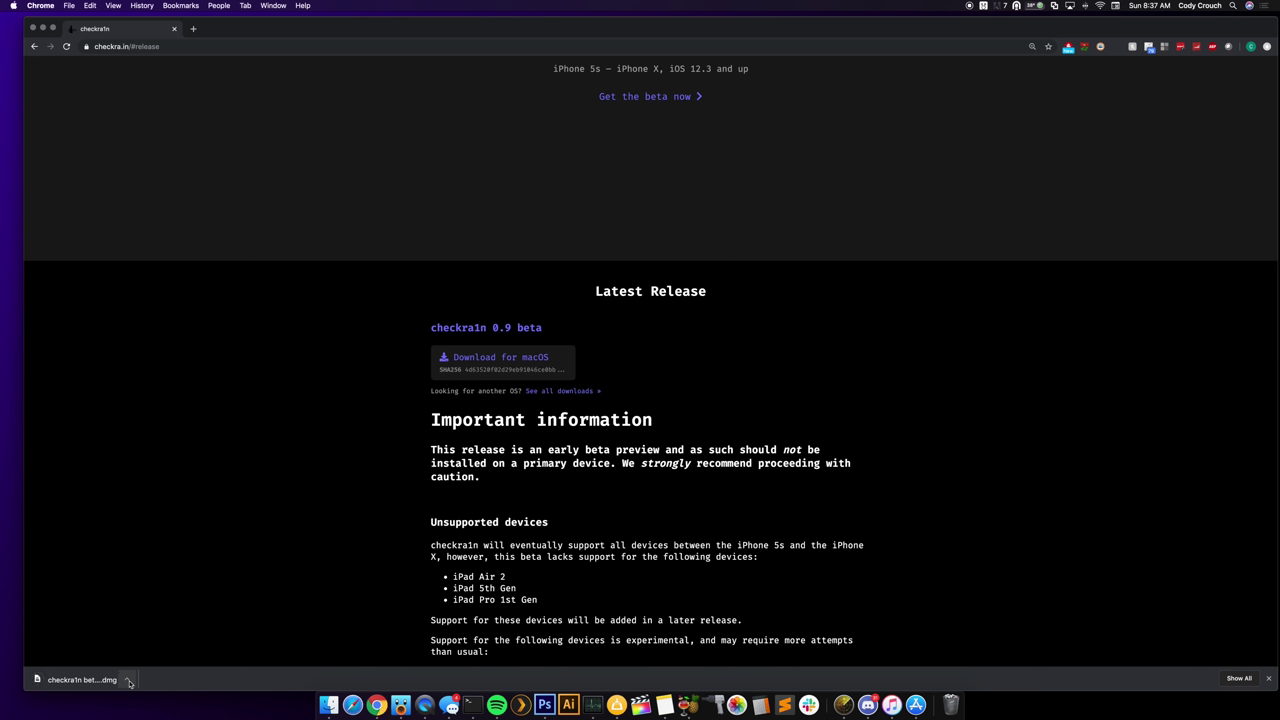
{"action": "left_click_drag", "start_coordinate": [88, 684], "coordinate": [960, 712]}
{"action": "key", "text": "F11"}
{"action": "key", "text": "F11"}
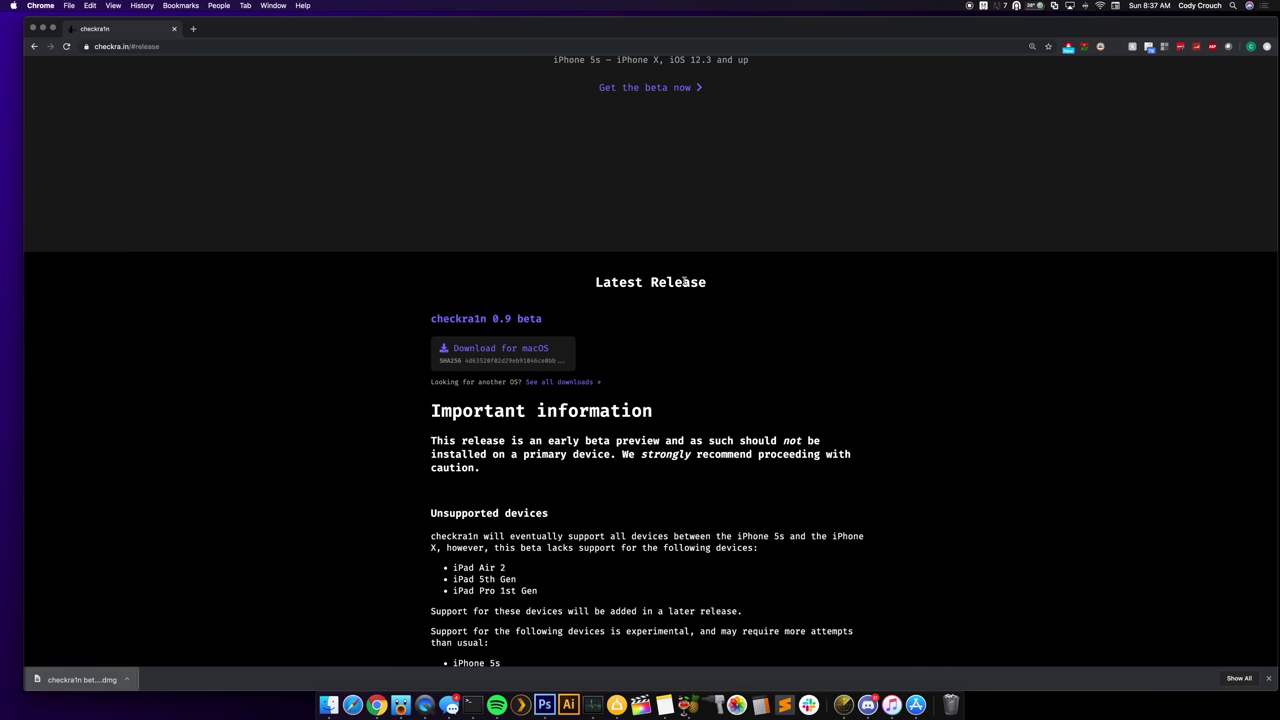
{"action": "key", "text": "F11"}
{"action": "left_click", "coordinate": [1248, 372]}
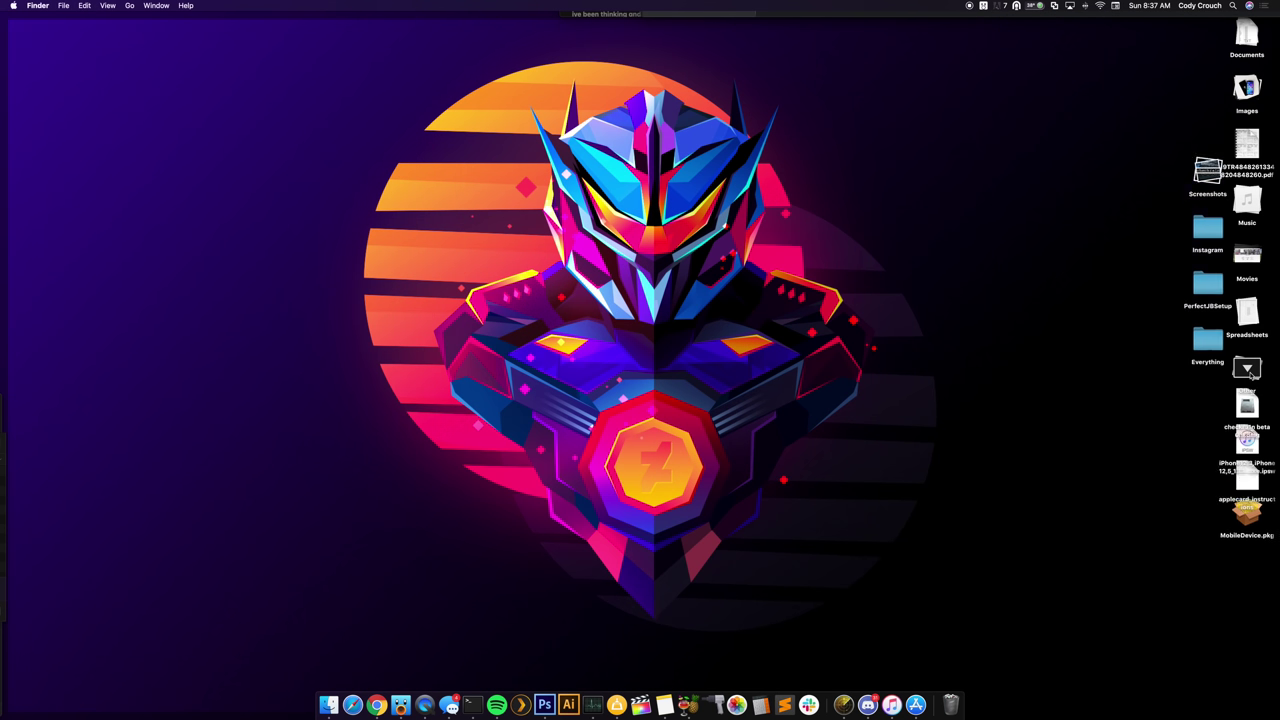
- Mount the checkra1n beta 0.9 disk image from the desktop and copy the checkra1n app into Applications
{"action": "left_click", "coordinate": [1259, 434]}
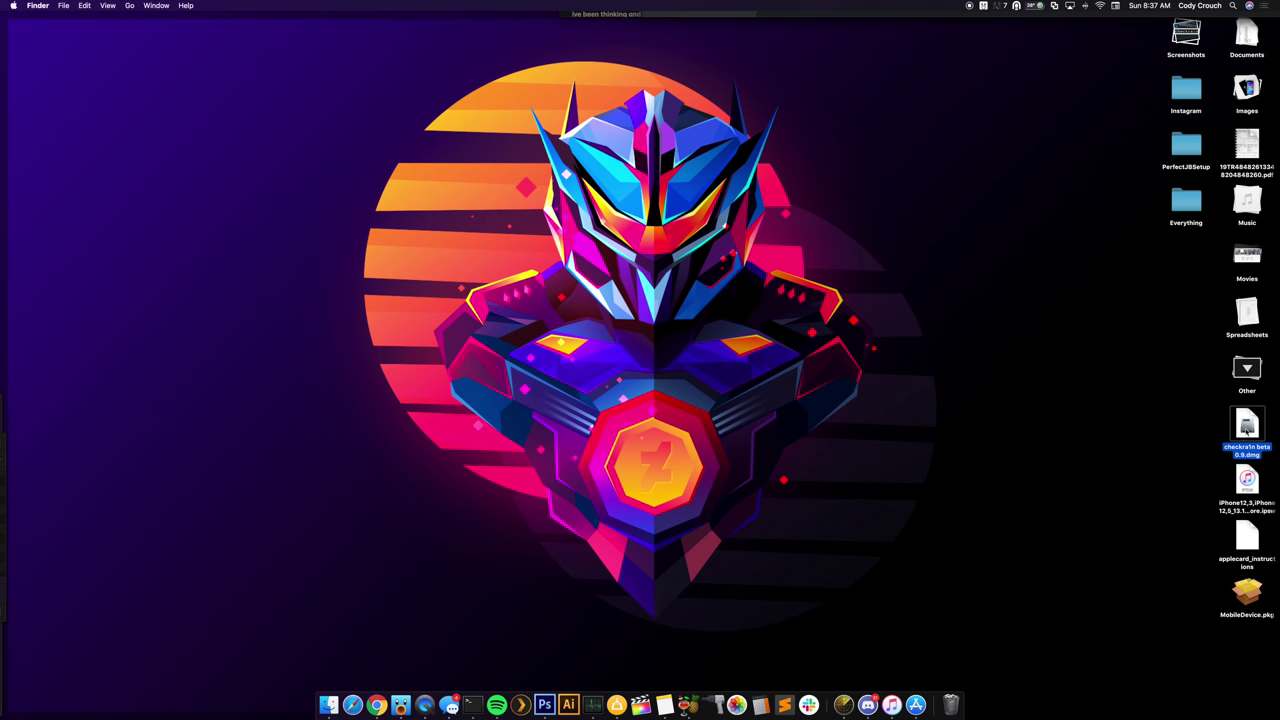
{"action": "double_click", "coordinate": [1247, 427]}
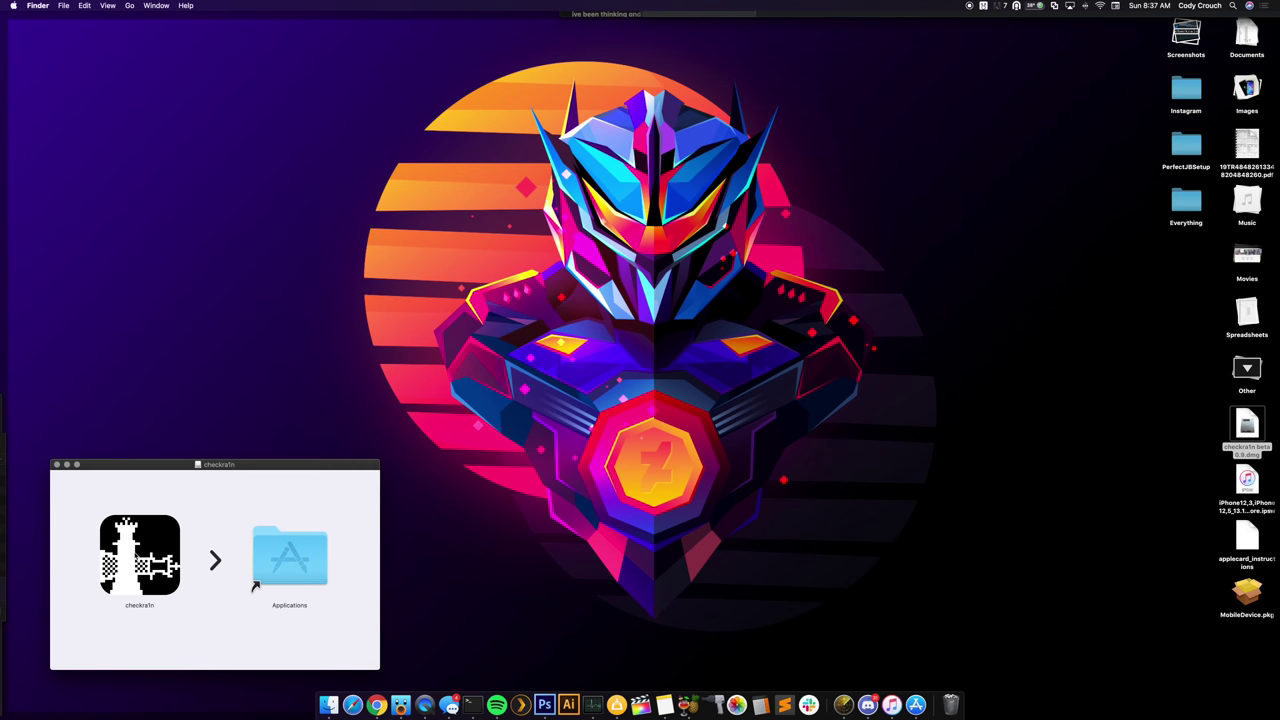
{"action": "left_click_drag", "start_coordinate": [140, 555], "coordinate": [297, 562]}
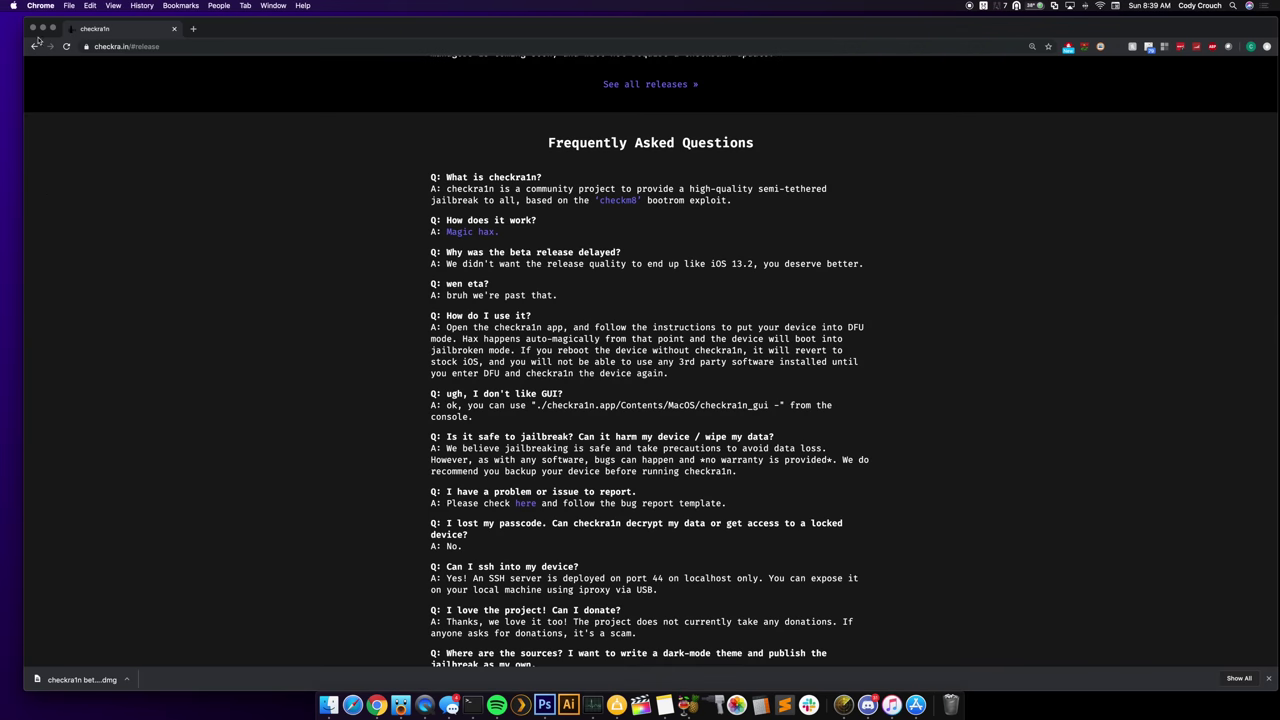
- Minimize the browser, open the Applications folder through the disk image's shortcut, and select the checkra1n app
{"action": "left_click", "coordinate": [43, 29]}
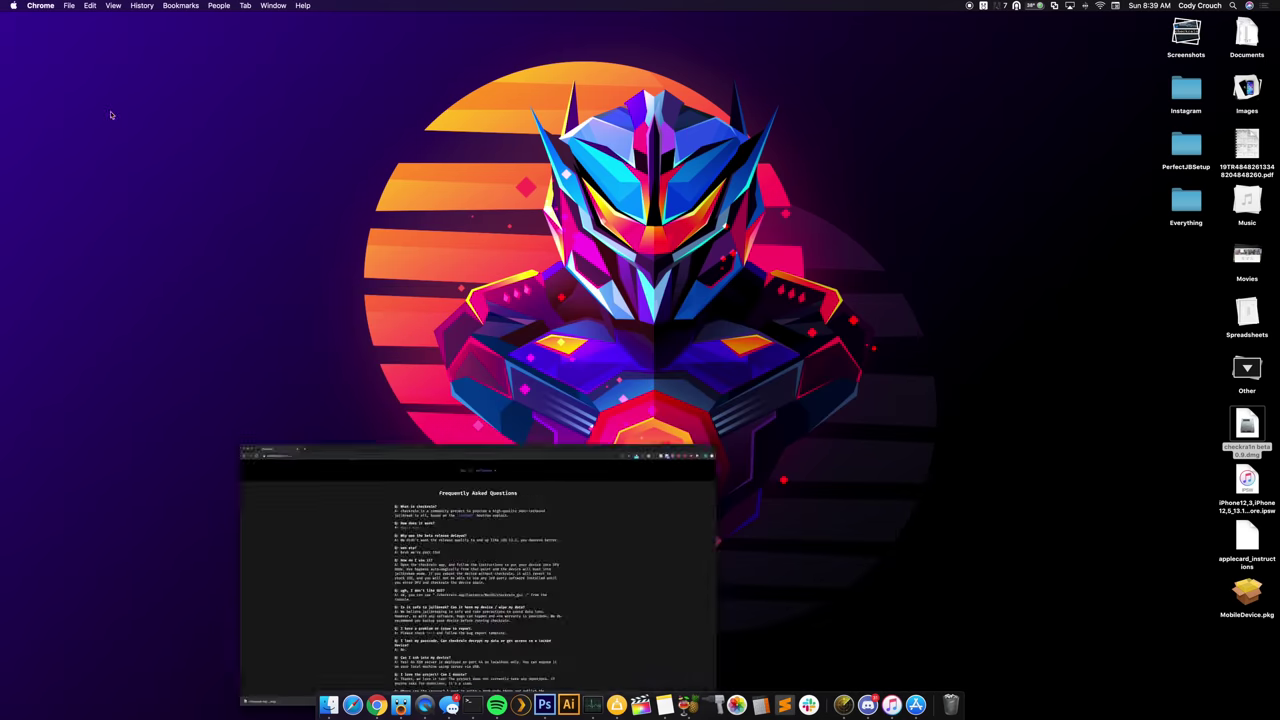
{"action": "left_click", "coordinate": [329, 705]}
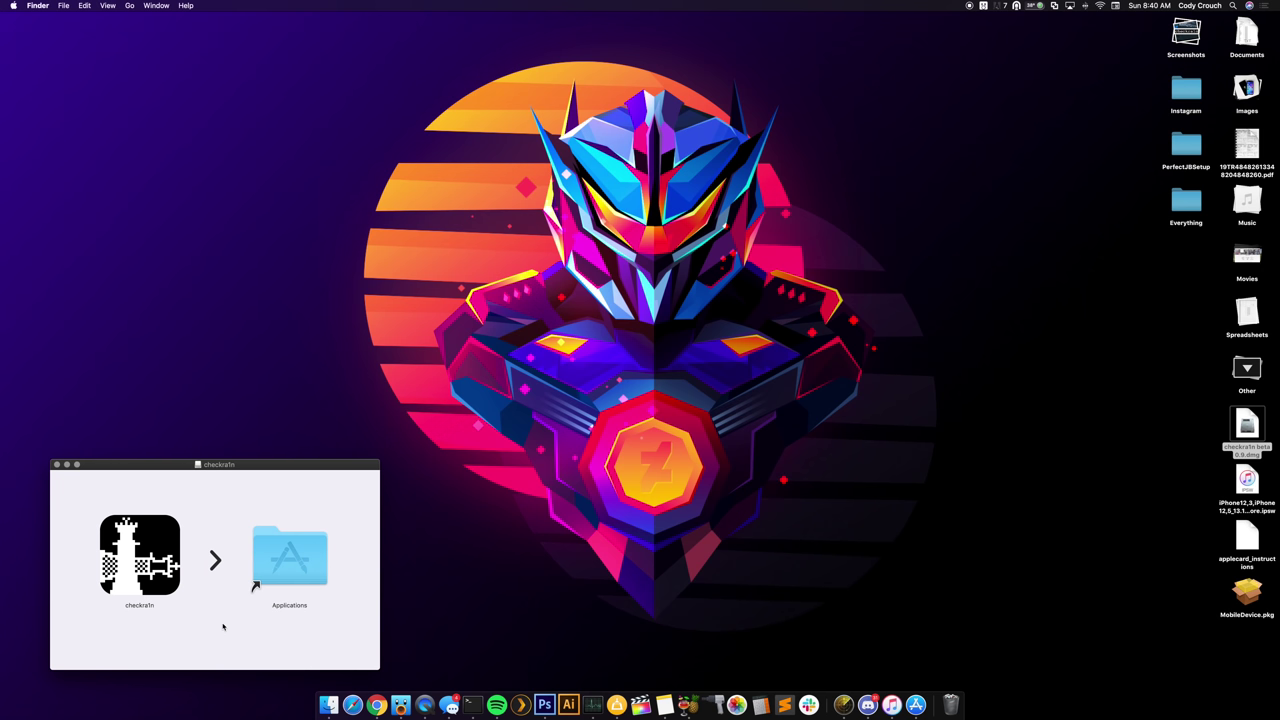
{"action": "double_click", "coordinate": [307, 558]}
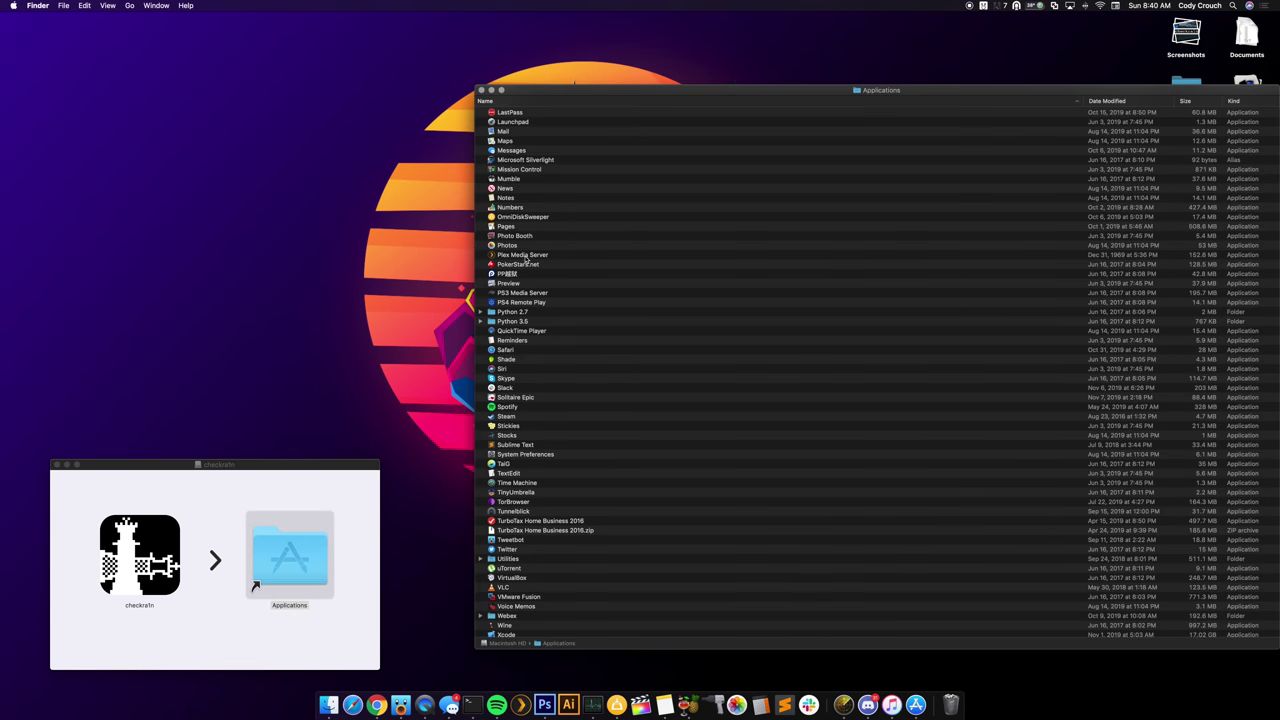
{"action": "key", "text": "c"}
{"action": "left_click", "coordinate": [518, 136]}
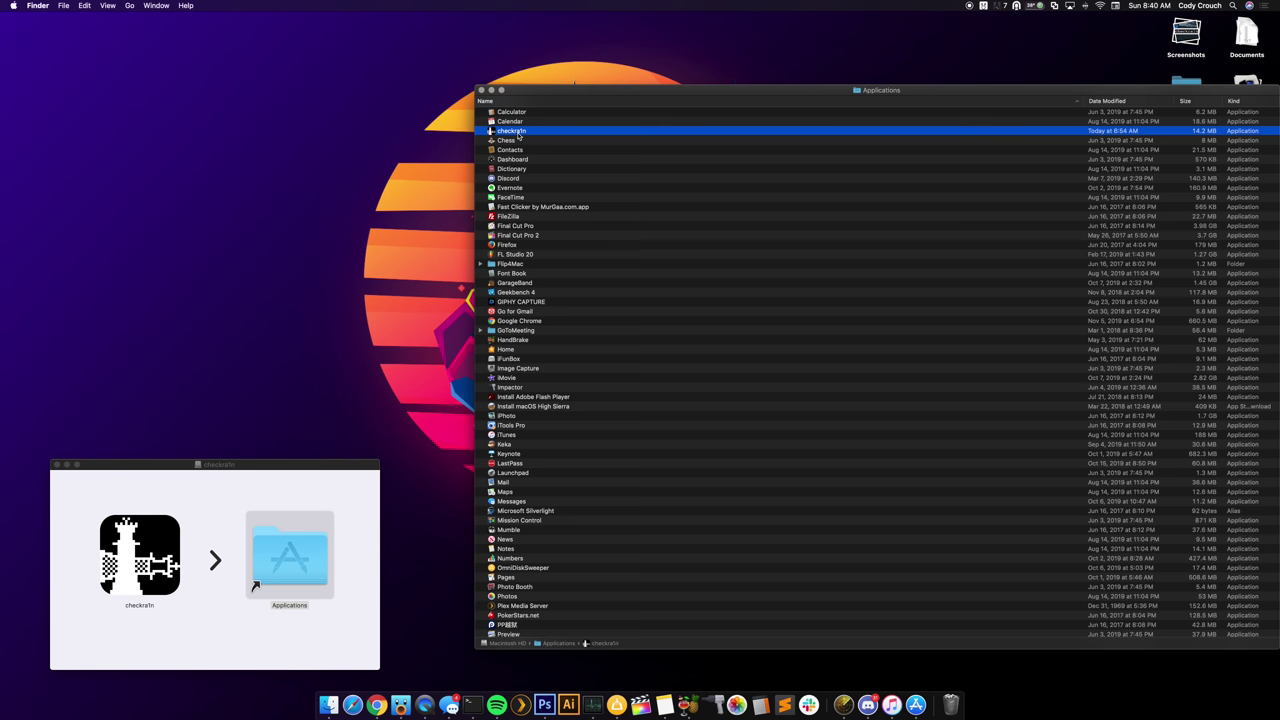
- Launch checkra1n from Applications, approving the app from an unidentified developer for opening
{"action": "double_click", "coordinate": [518, 131]}
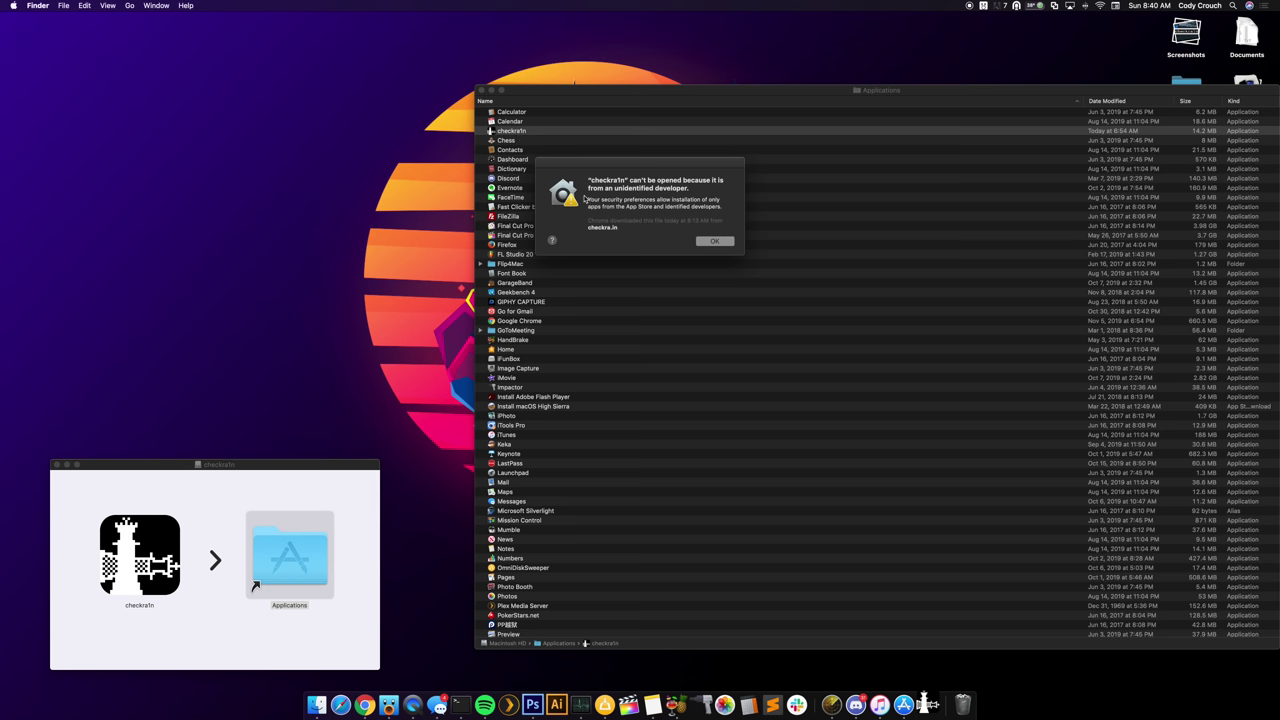
{"action": "left_click", "coordinate": [714, 243]}
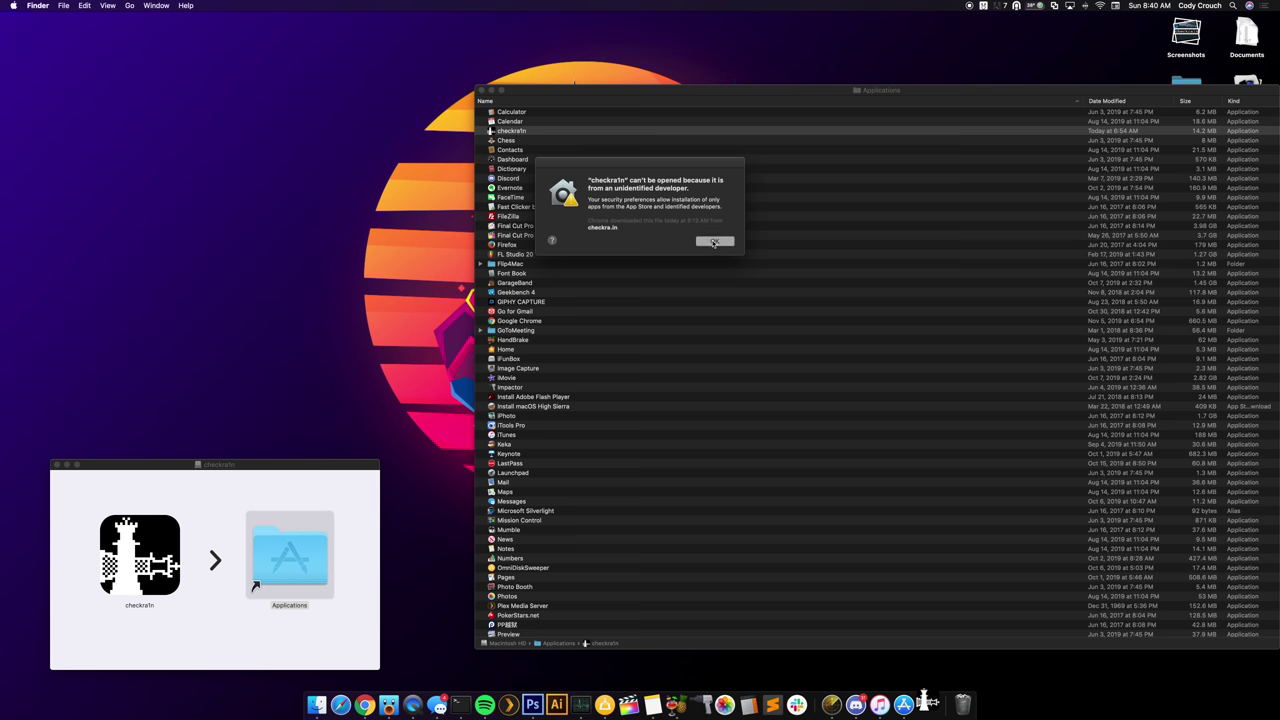
{"action": "right_click", "coordinate": [537, 134]}
{"action": "left_click", "coordinate": [532, 137]}
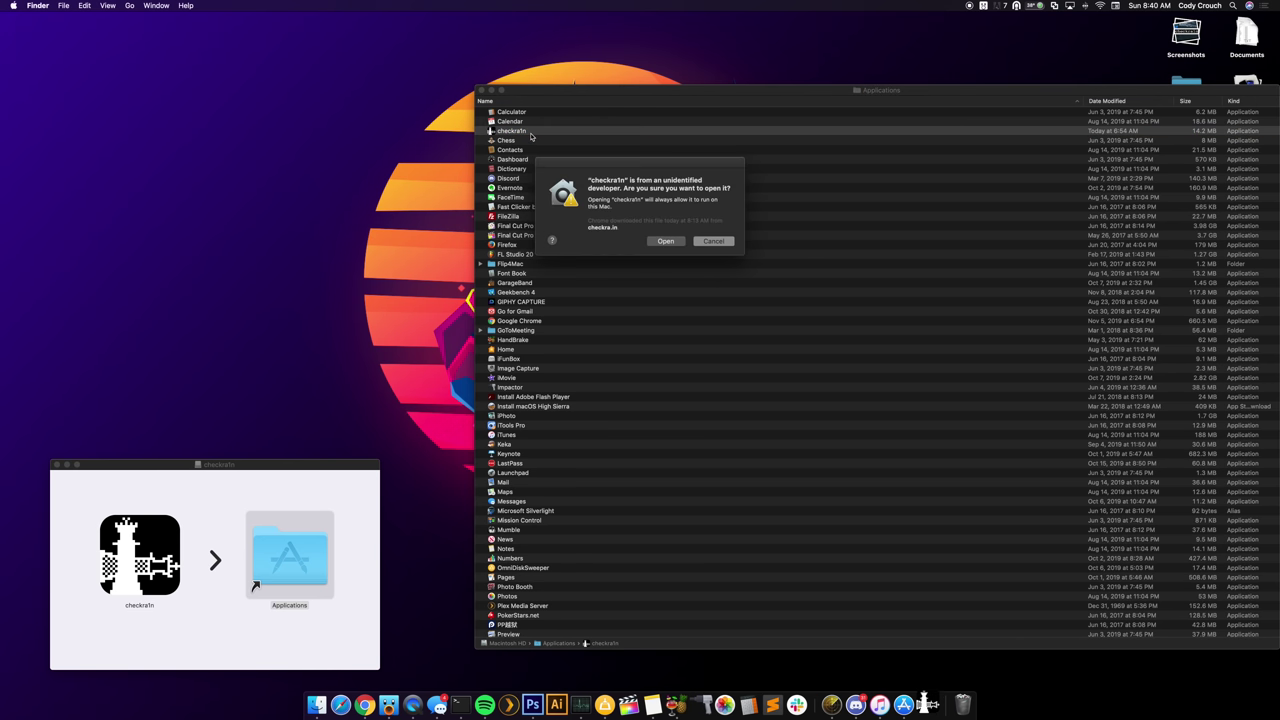
{"action": "left_click", "coordinate": [668, 243]}
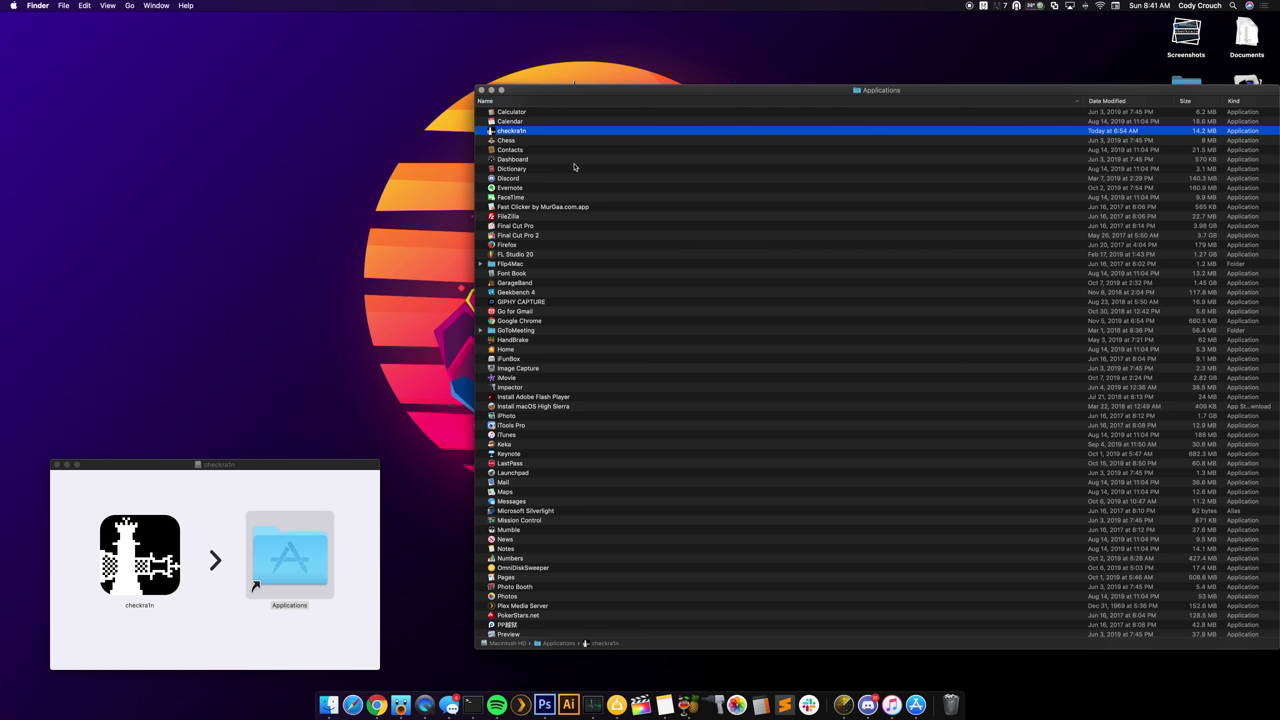
{"action": "double_click", "coordinate": [535, 135]}
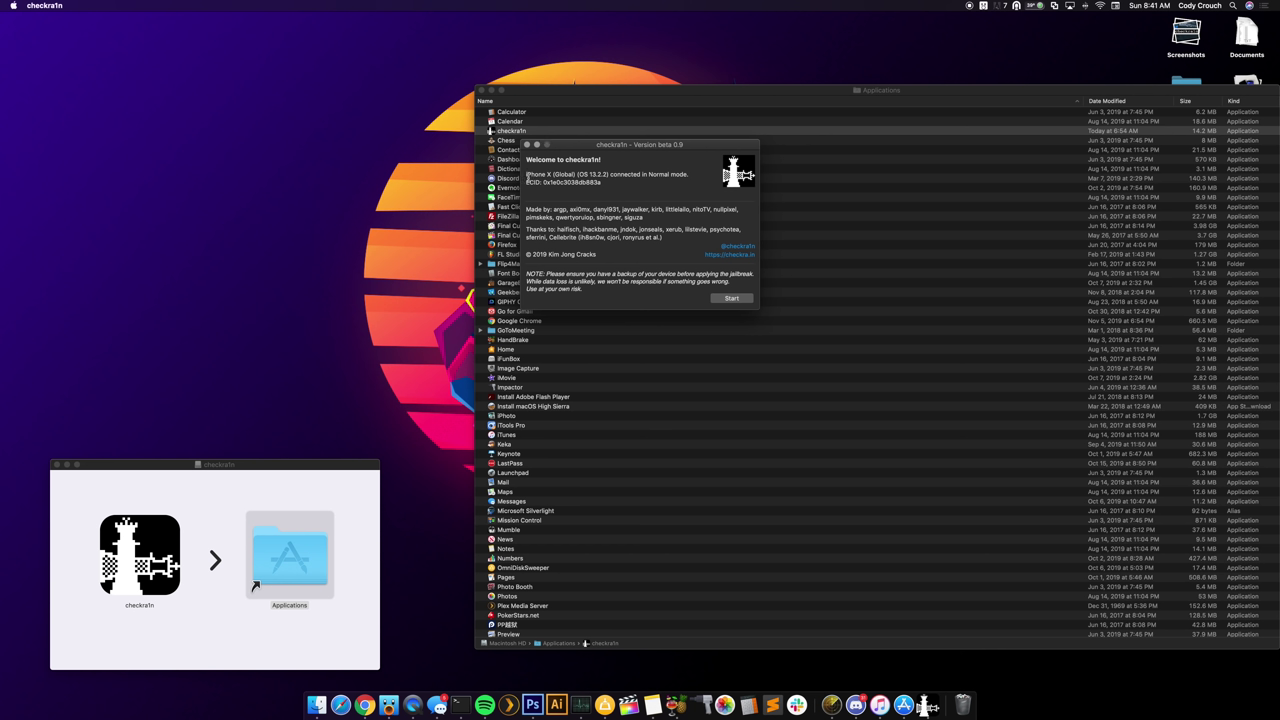
- Check the connected device's details in checkra1n, then start the jailbreak and put the iPhone into recovery mode
{"action": "left_click_drag", "start_coordinate": [525, 175], "coordinate": [690, 173]}
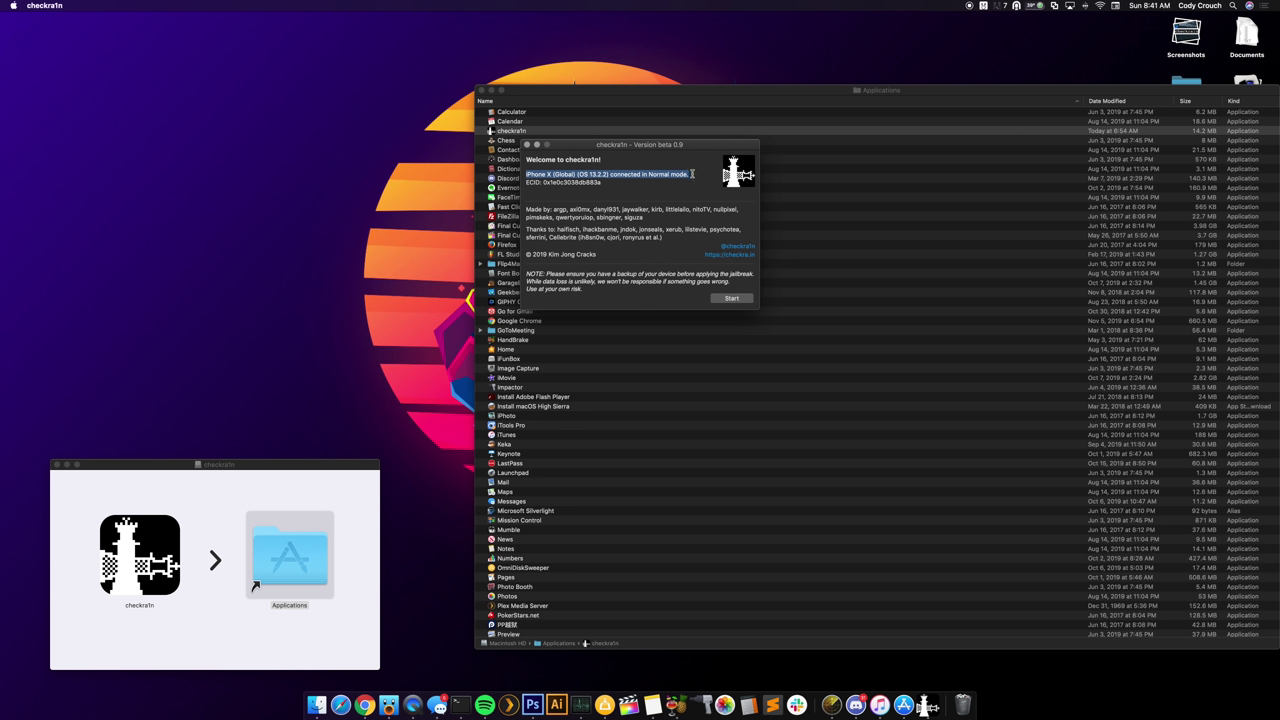
{"action": "left_click", "coordinate": [691, 174]}
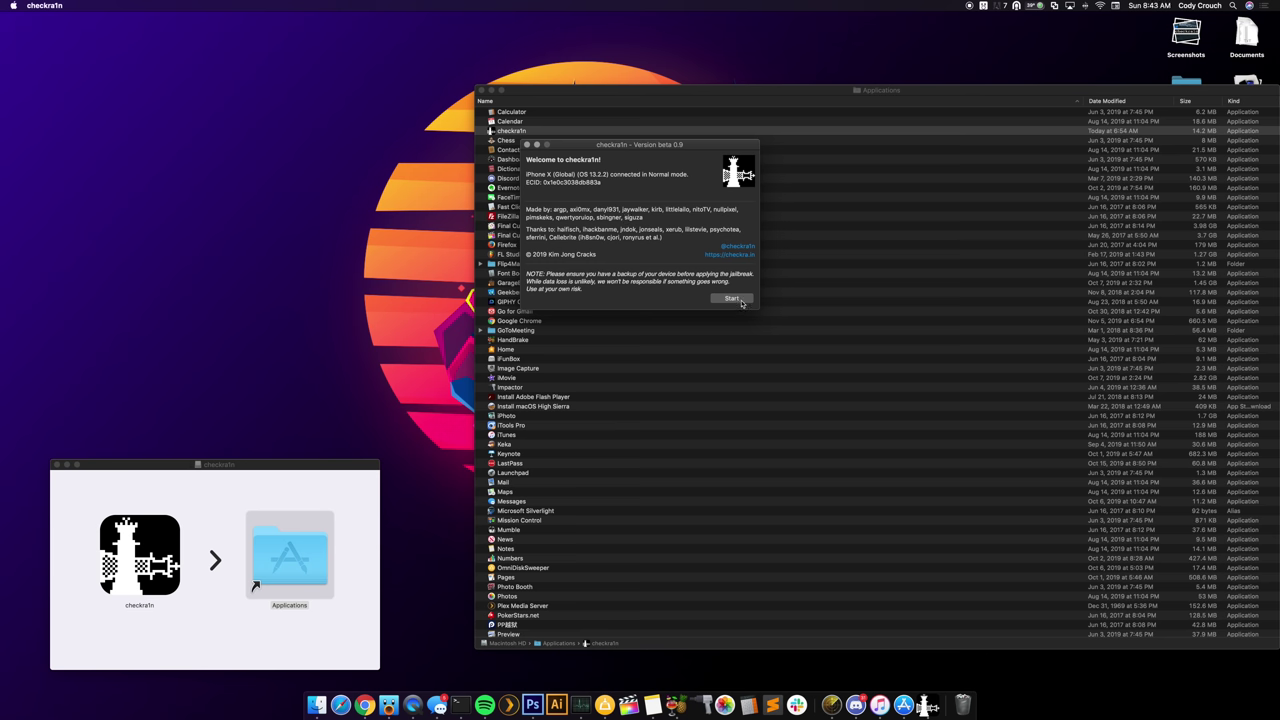
{"action": "left_click", "coordinate": [741, 300]}
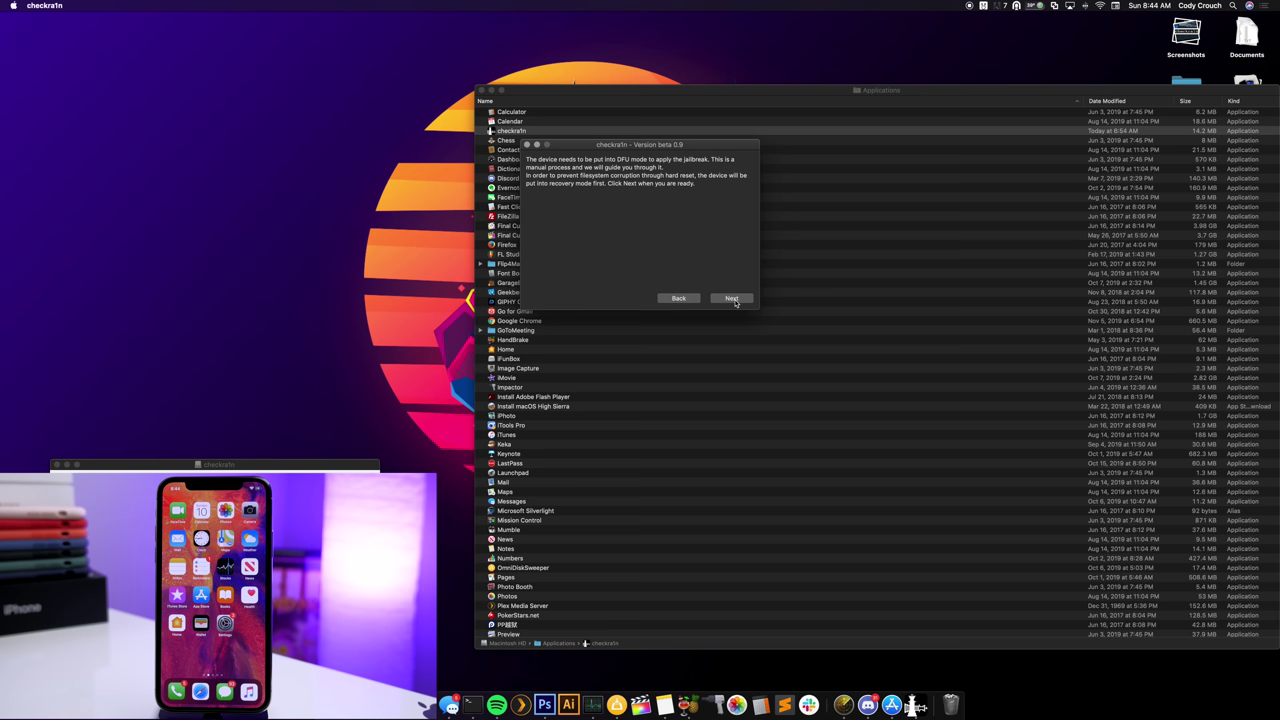
{"action": "left_click", "coordinate": [732, 299]}
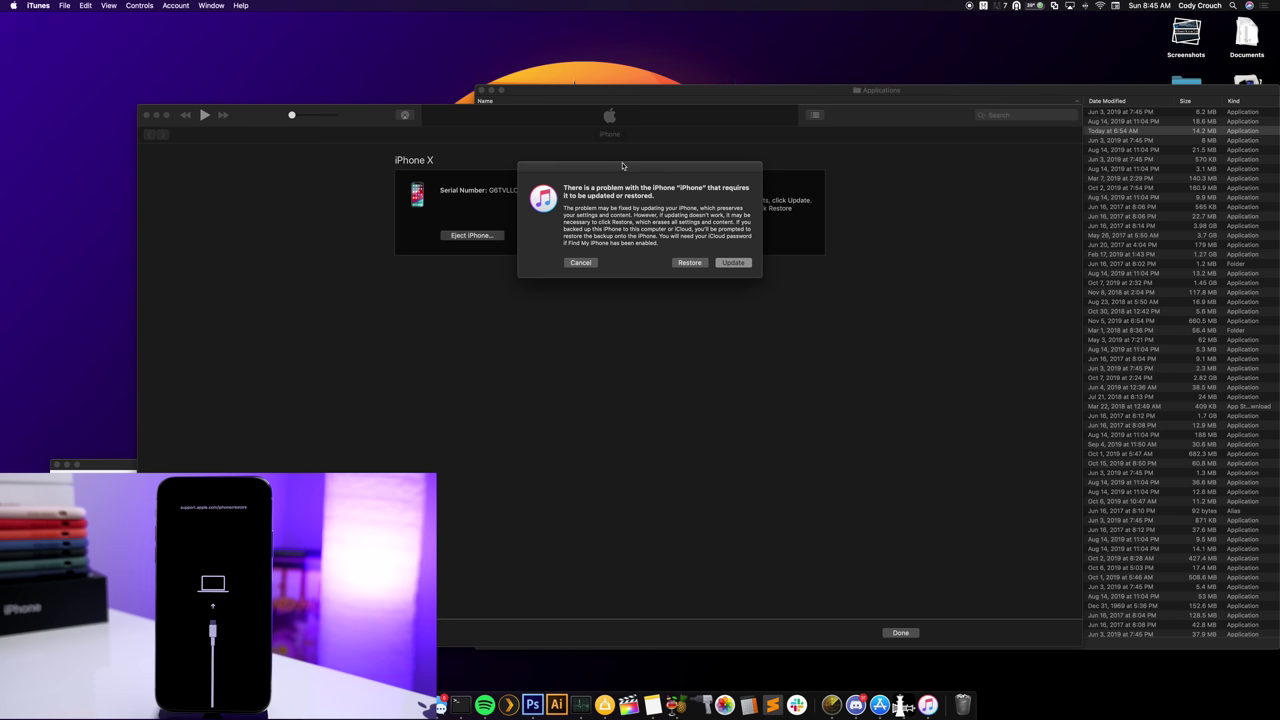
- Clear away the Applications window, bring checkra1n in front of iTunes, and start the DFU mode instructions
{"action": "left_click", "coordinate": [492, 92]}
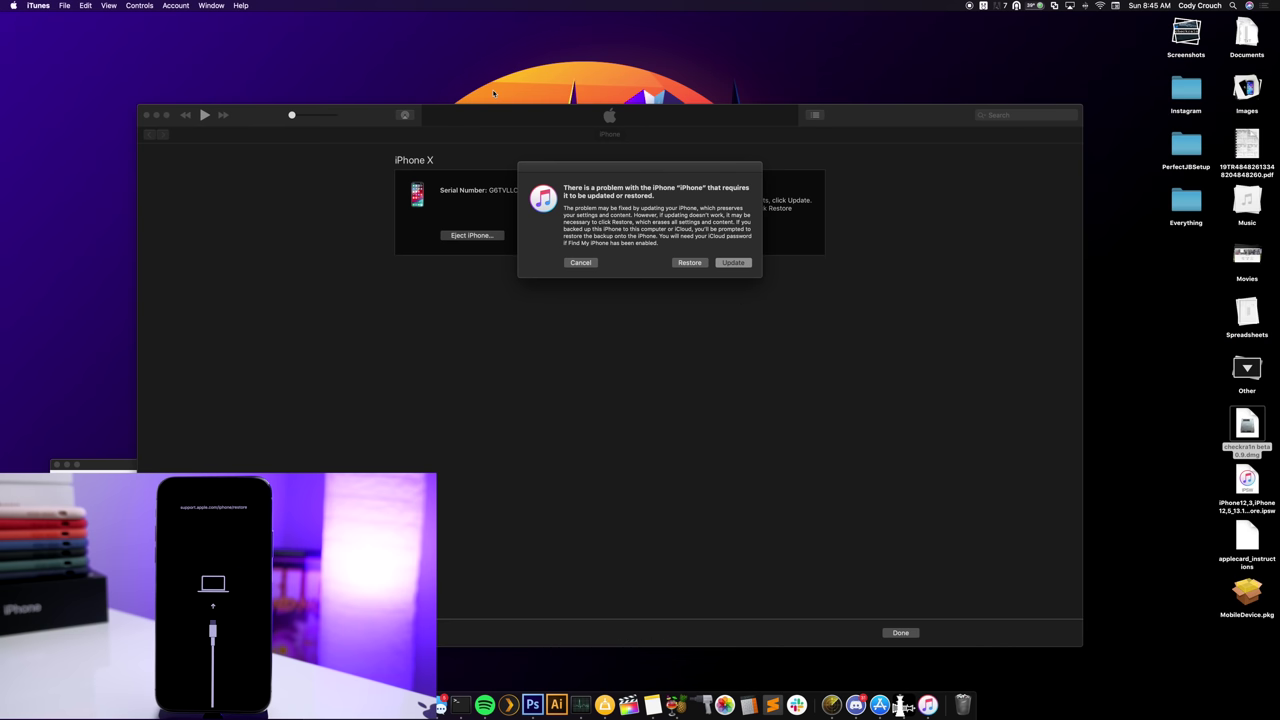
{"action": "left_click", "coordinate": [903, 705]}
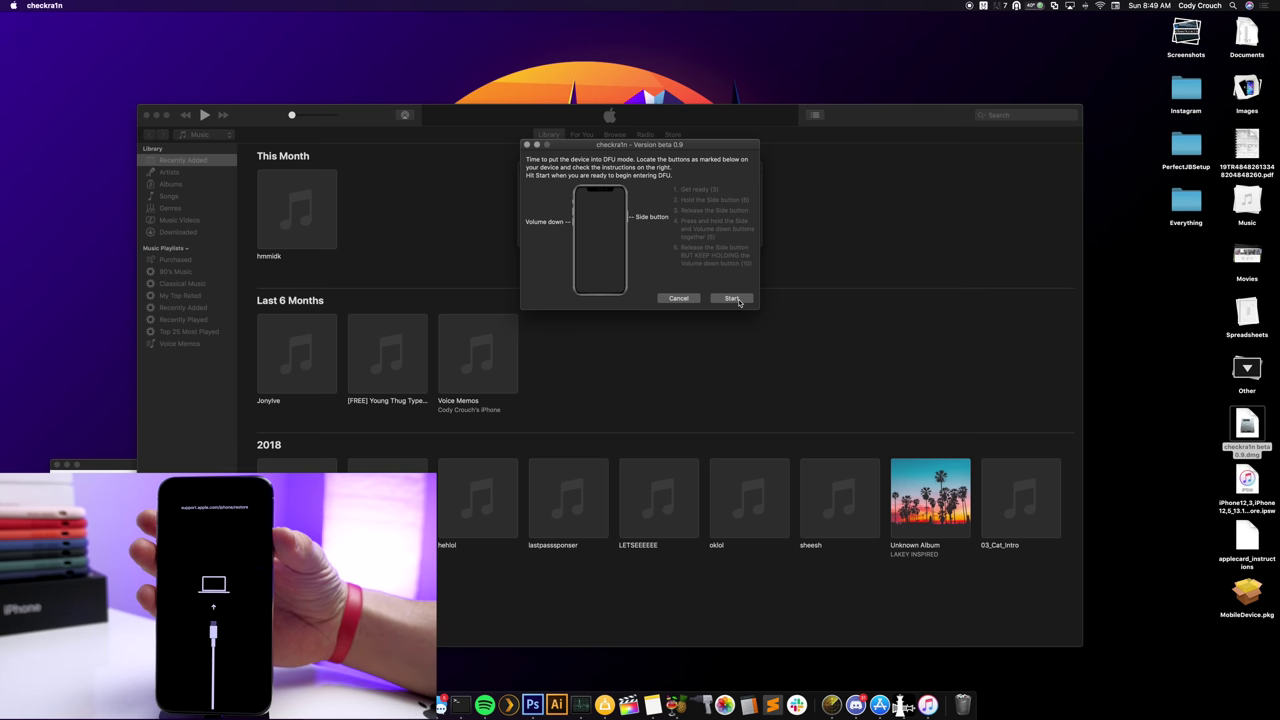
{"action": "left_click", "coordinate": [733, 299]}
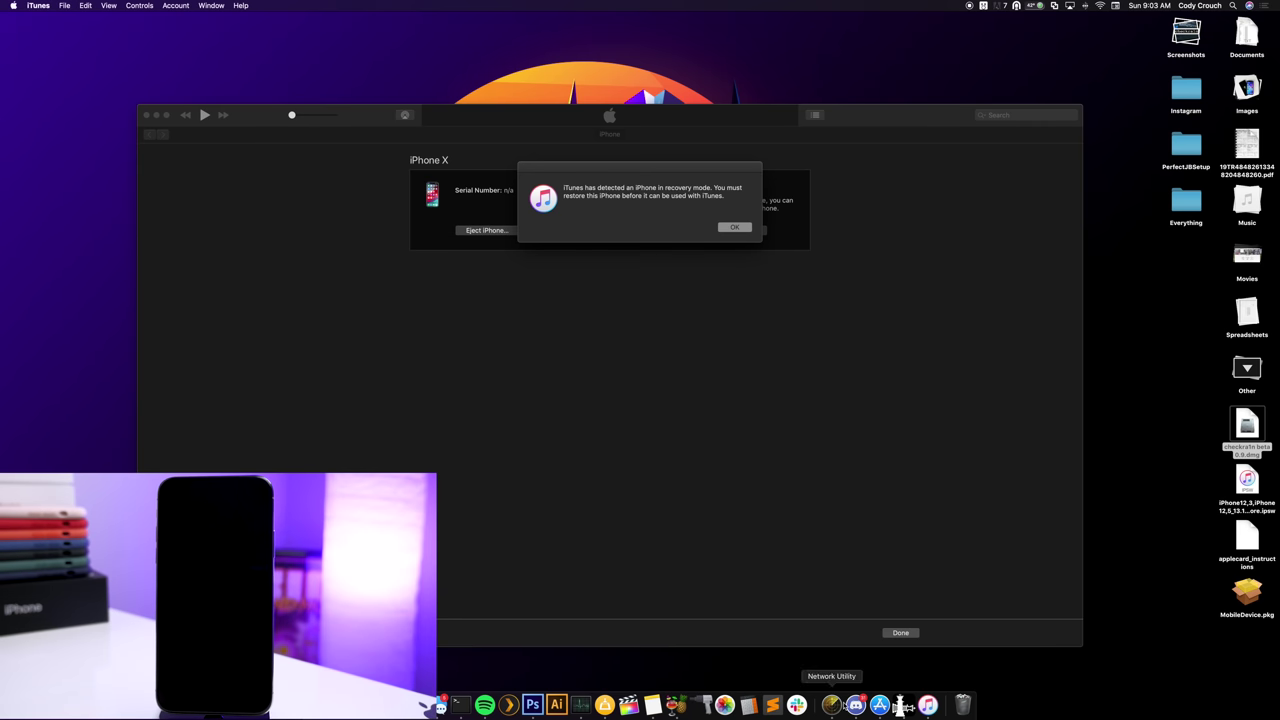
- Return to checkra1n over the iTunes recovery alert and rerun the recovery mode and DFU mode stages
{"action": "left_click", "coordinate": [898, 700]}
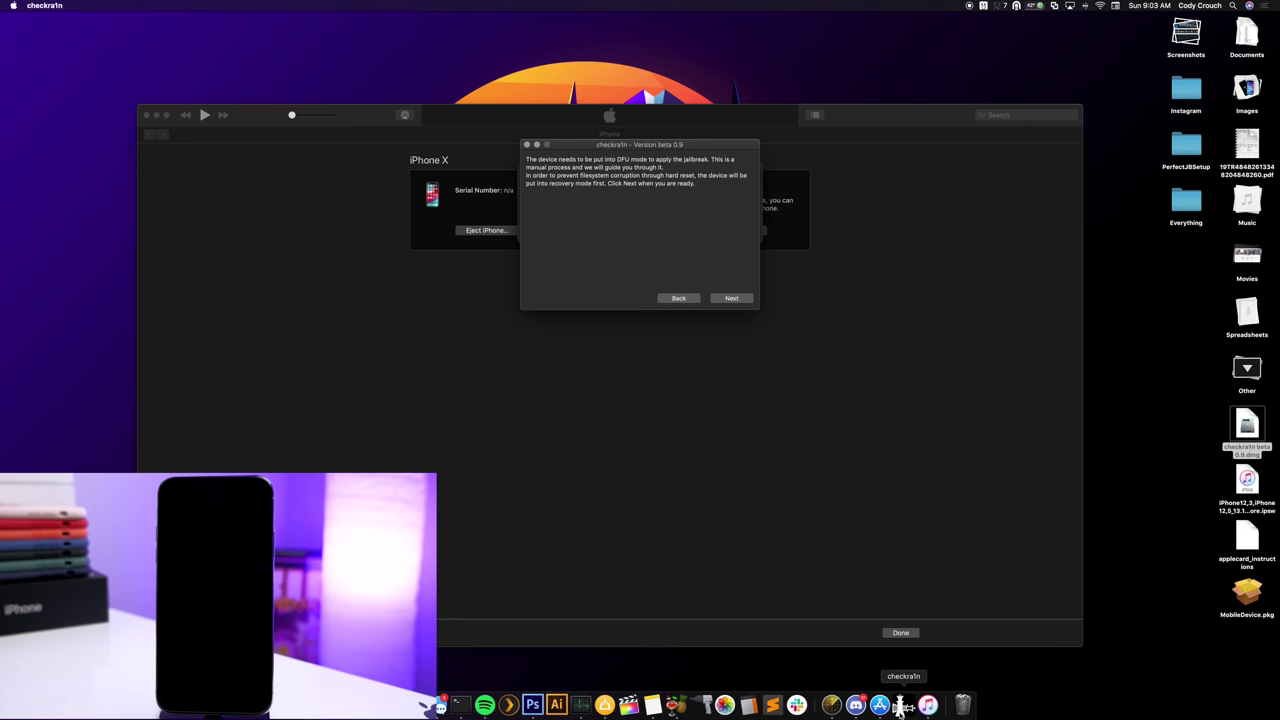
{"action": "left_click", "coordinate": [733, 299]}
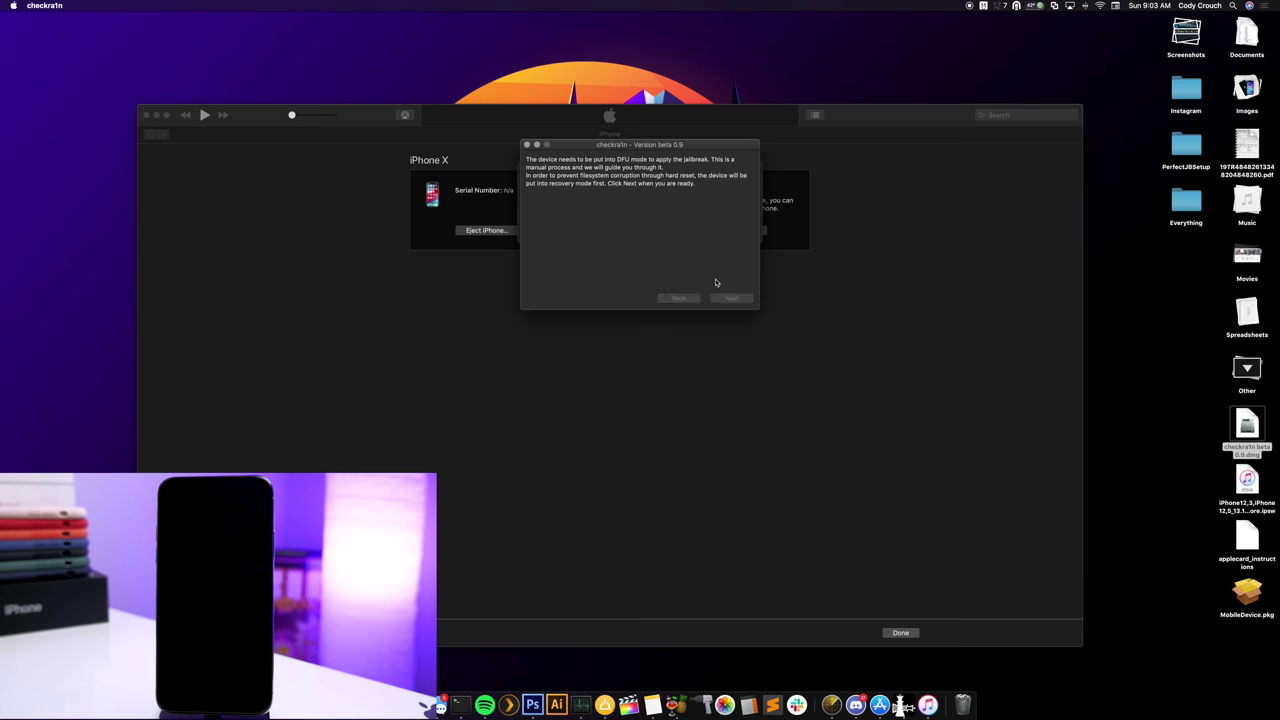
{"action": "left_click", "coordinate": [731, 298]}
{"action": "left_click", "coordinate": [733, 298]}
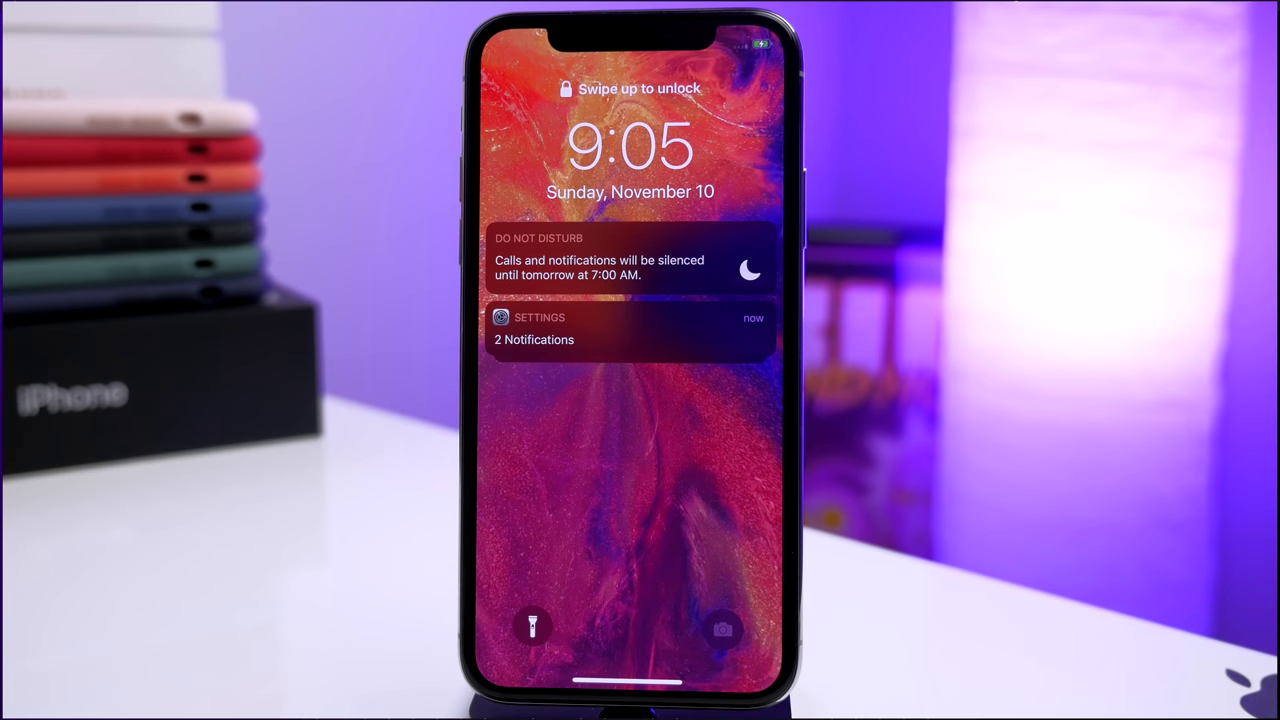
- Clear the Settings notifications from the iPhone's lock screen and unlock the device by entering the passcode
{"action": "left_click_drag", "start_coordinate": [745, 332], "coordinate": [650, 345]}
{"action": "left_click", "coordinate": [740, 332]}
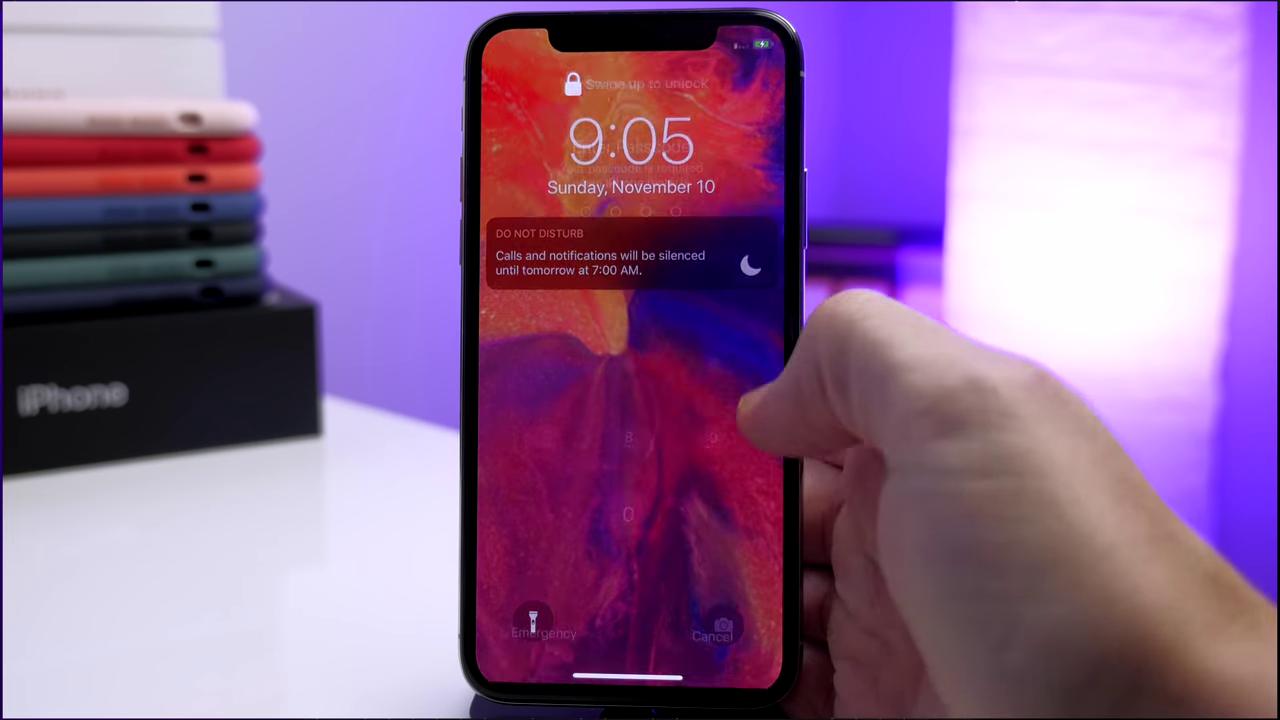
{"action": "left_click_drag", "start_coordinate": [630, 660], "coordinate": [630, 420]}
{"action": "left_click", "coordinate": [629, 515]}
{"action": "left_click", "coordinate": [629, 515]}
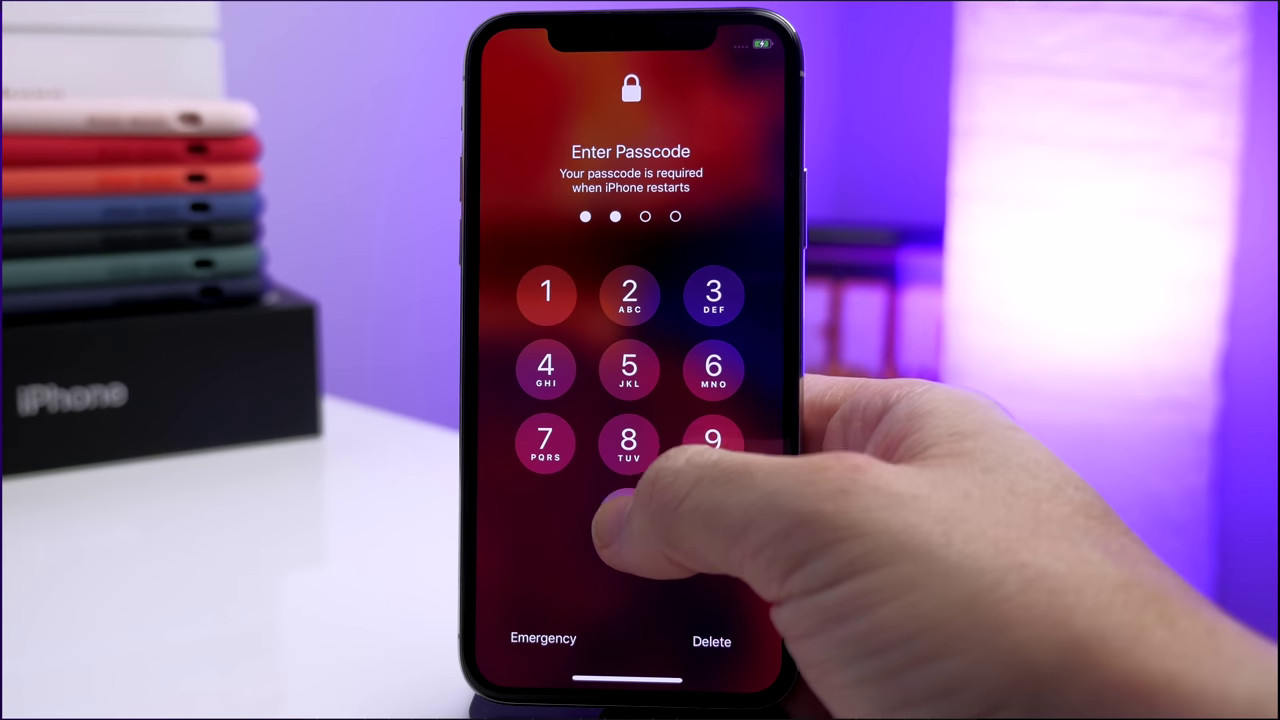
{"action": "left_click", "coordinate": [629, 367]}
{"action": "left_click", "coordinate": [629, 367]}
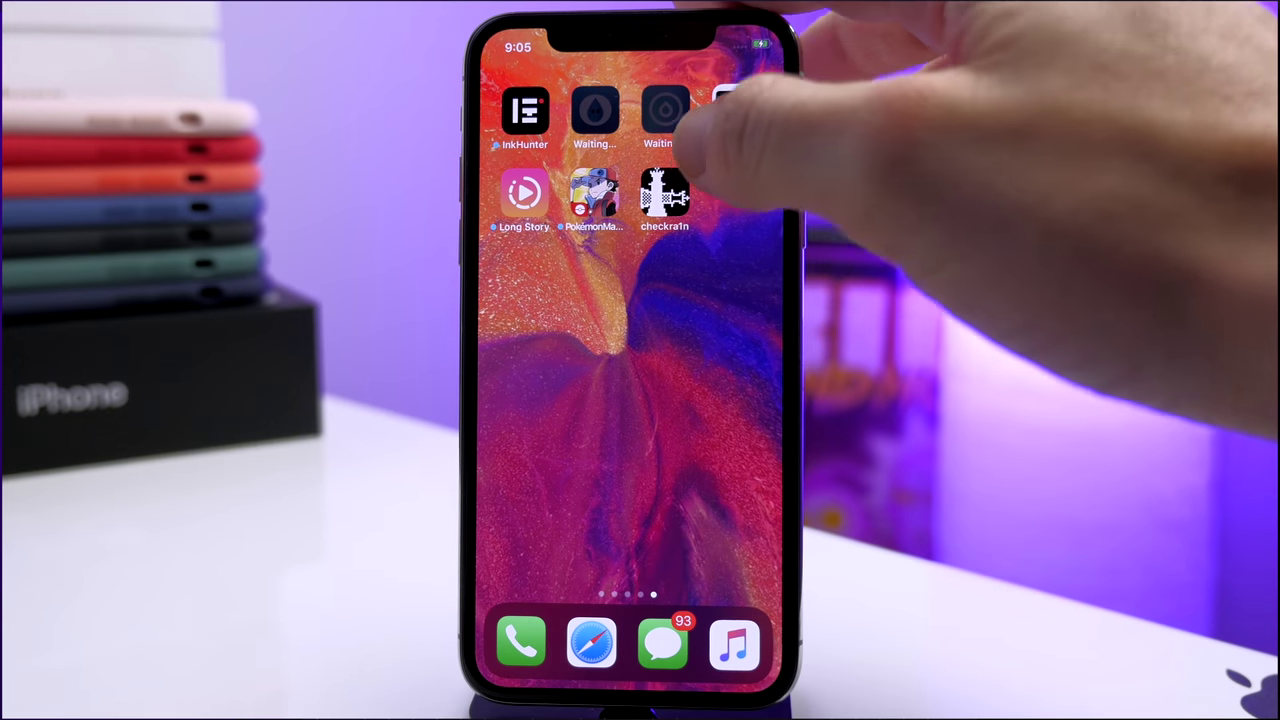
- Open the checkra1n loader app on the iPhone and install Cydia
{"action": "left_click", "coordinate": [665, 195]}
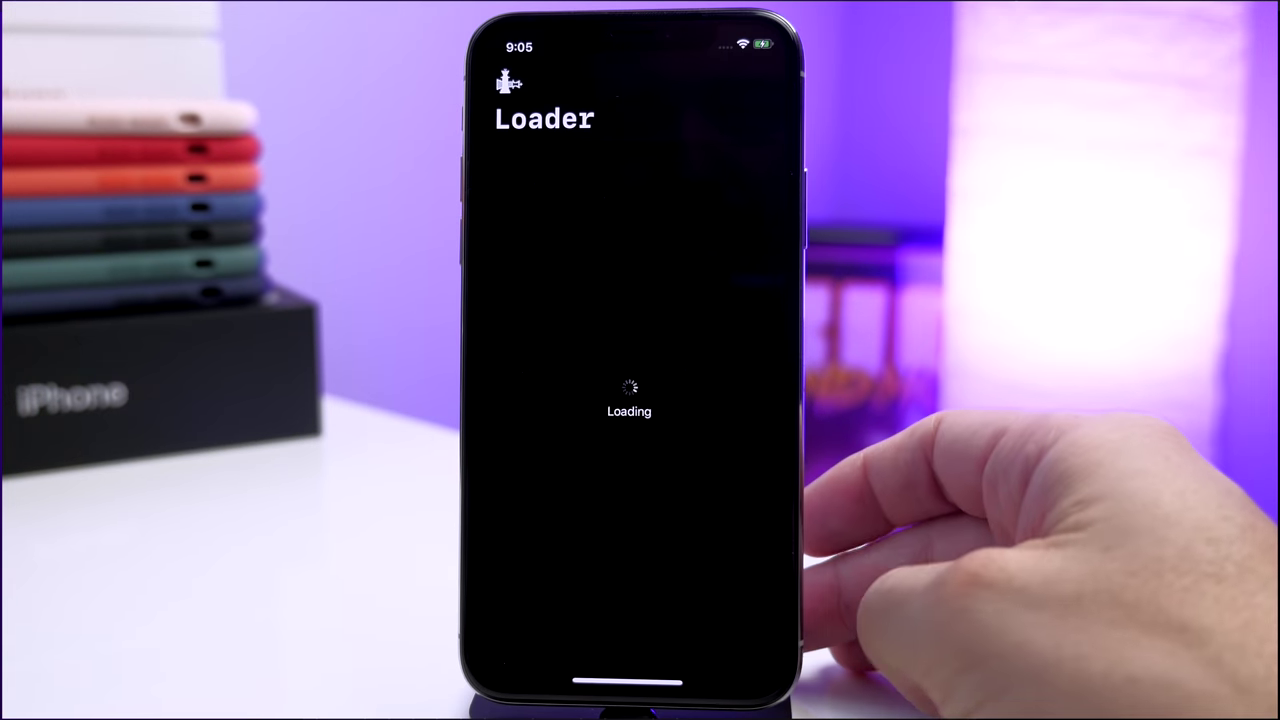
{"action": "left_click", "coordinate": [705, 200]}
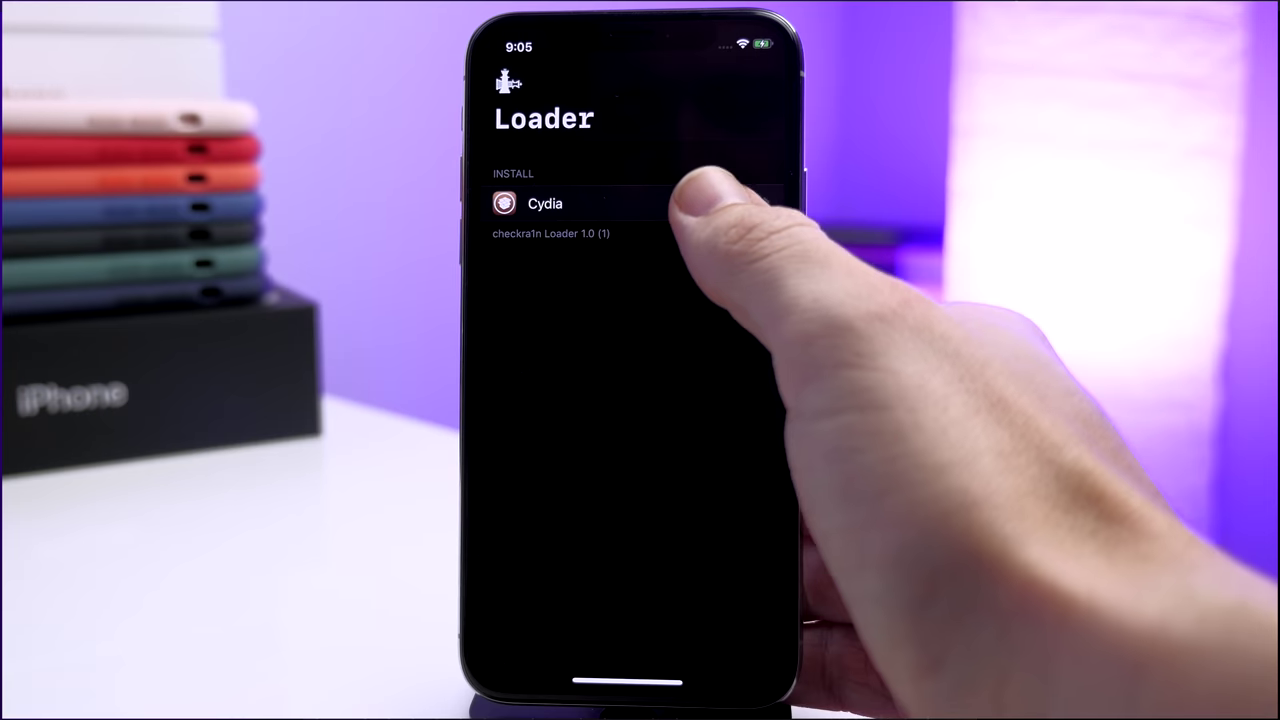
{"action": "left_click", "coordinate": [627, 590]}
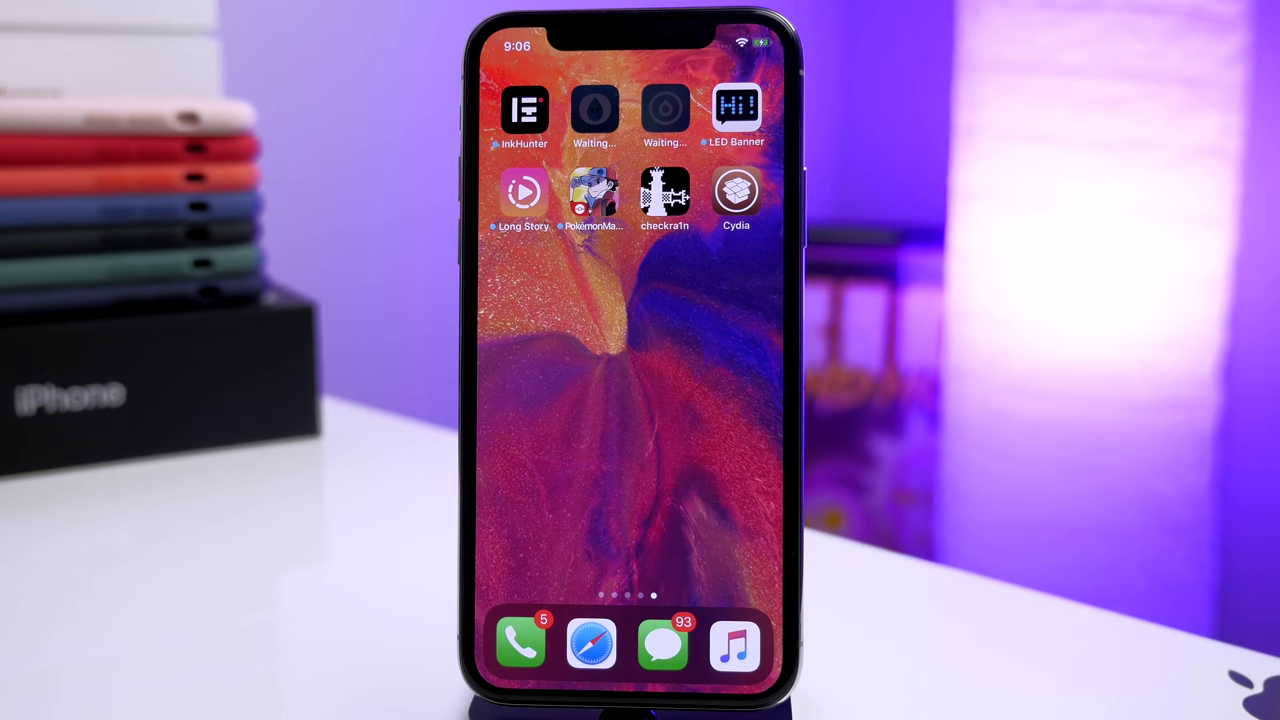
- Open Cydia on the iPhone, look through its home page, and return to the home screen page holding Cydia
{"action": "left_click", "coordinate": [736, 193]}
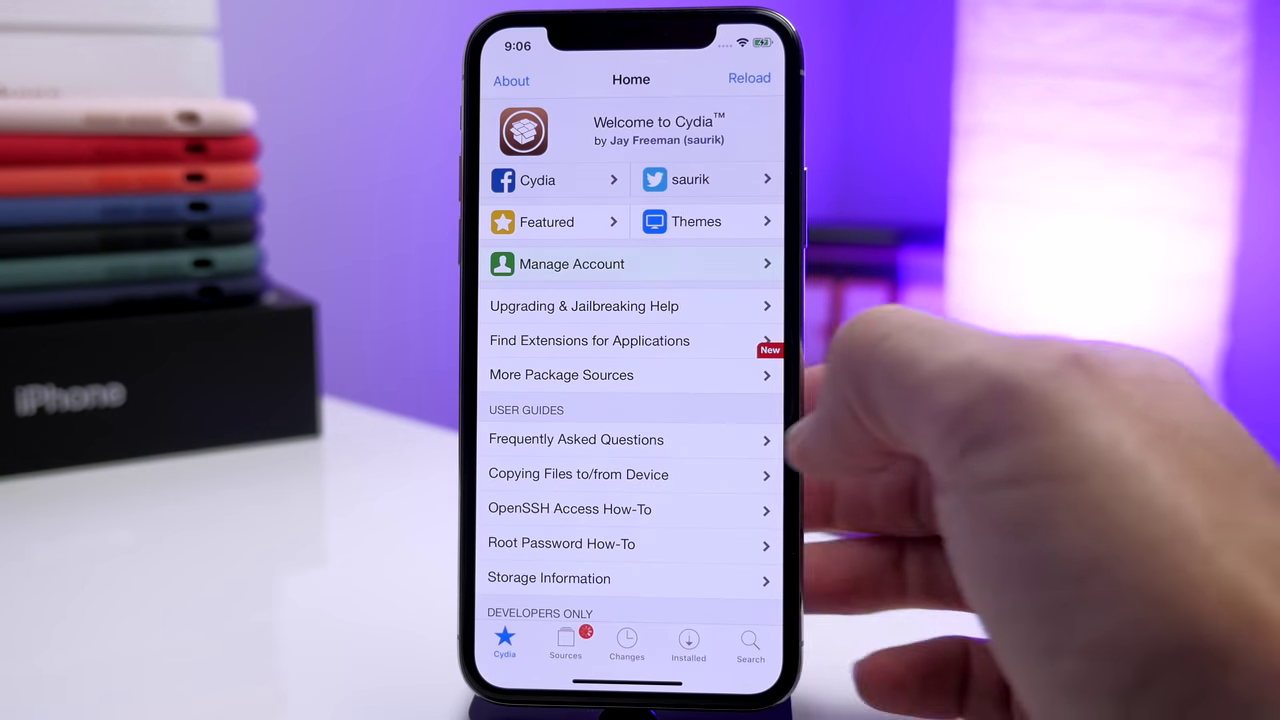
{"action": "left_click_drag", "start_coordinate": [665, 490], "coordinate": [686, 371]}
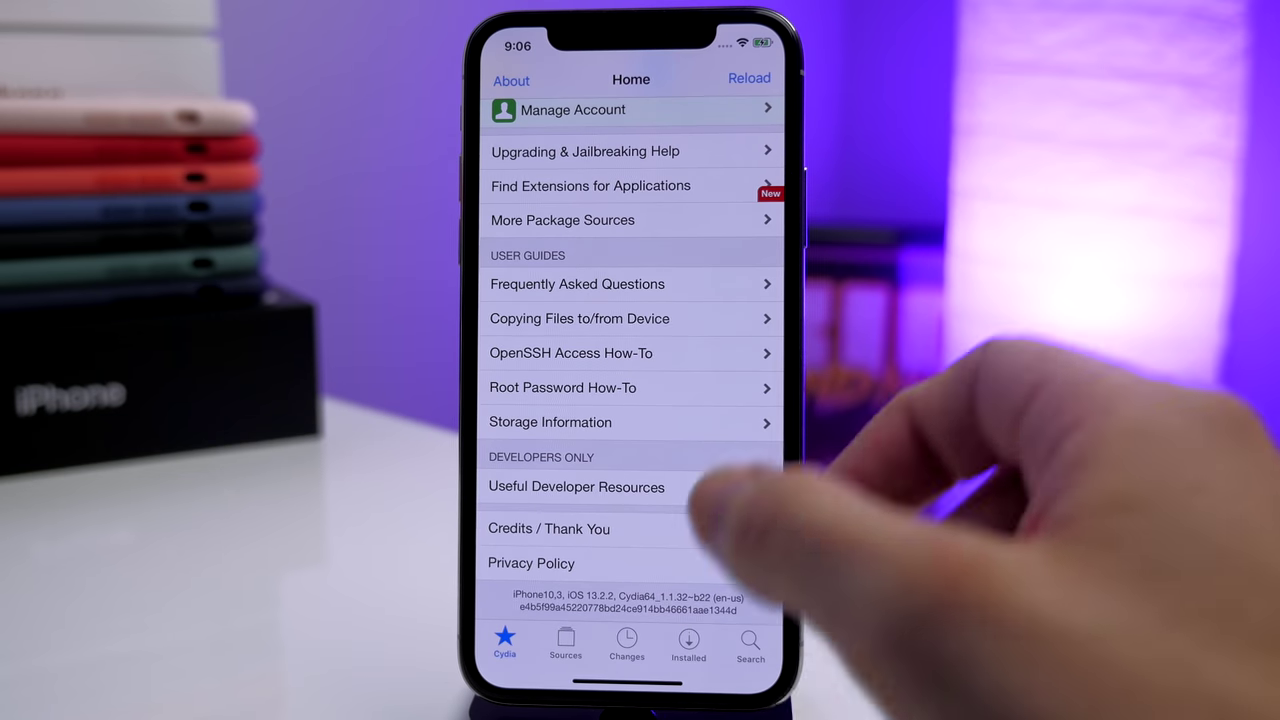
{"action": "scroll", "coordinate": [614, 171], "scroll_direction": "up", "scroll_amount": 5}
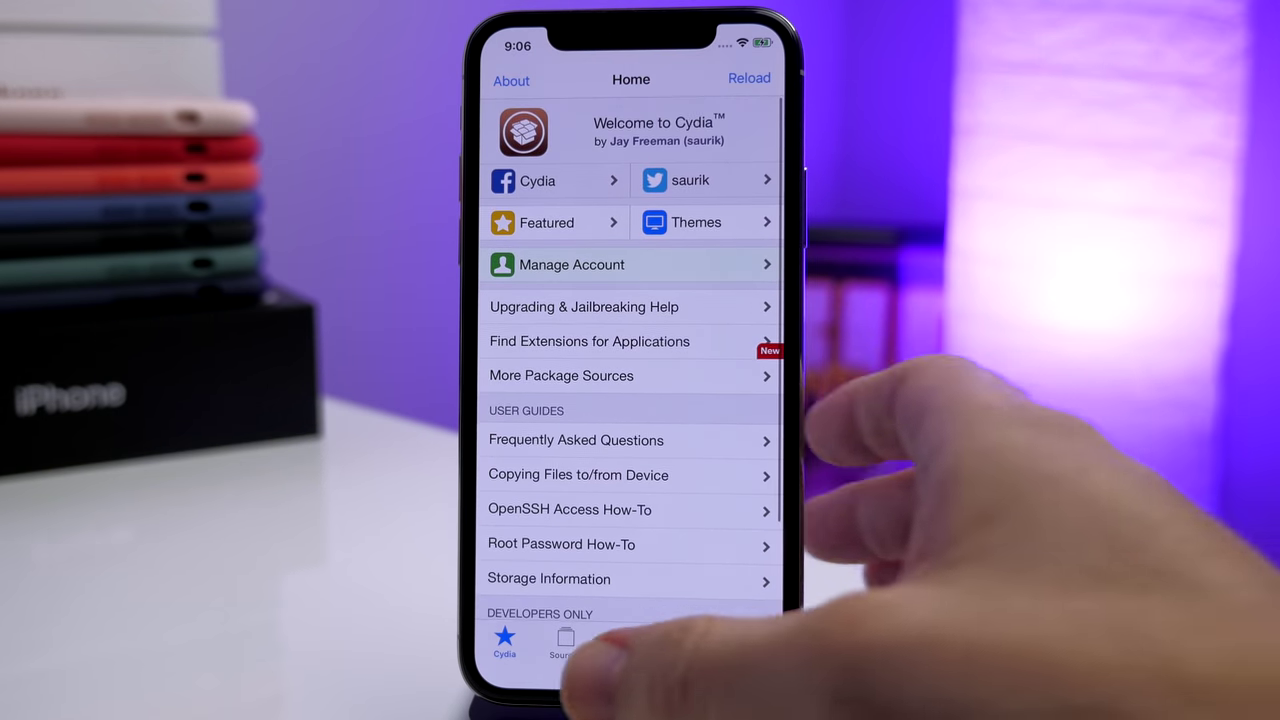
{"action": "left_click_drag", "start_coordinate": [627, 683], "coordinate": [760, 480]}
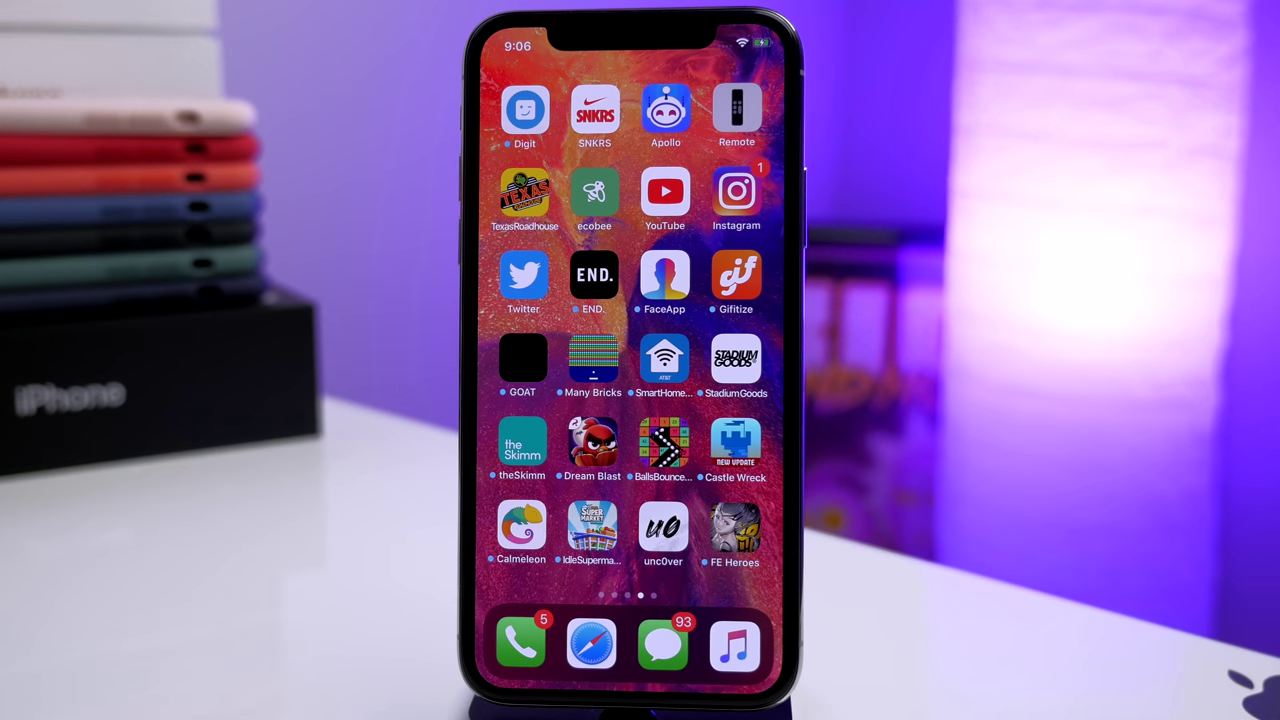
{"action": "left_click_drag", "start_coordinate": [714, 430], "coordinate": [560, 432]}
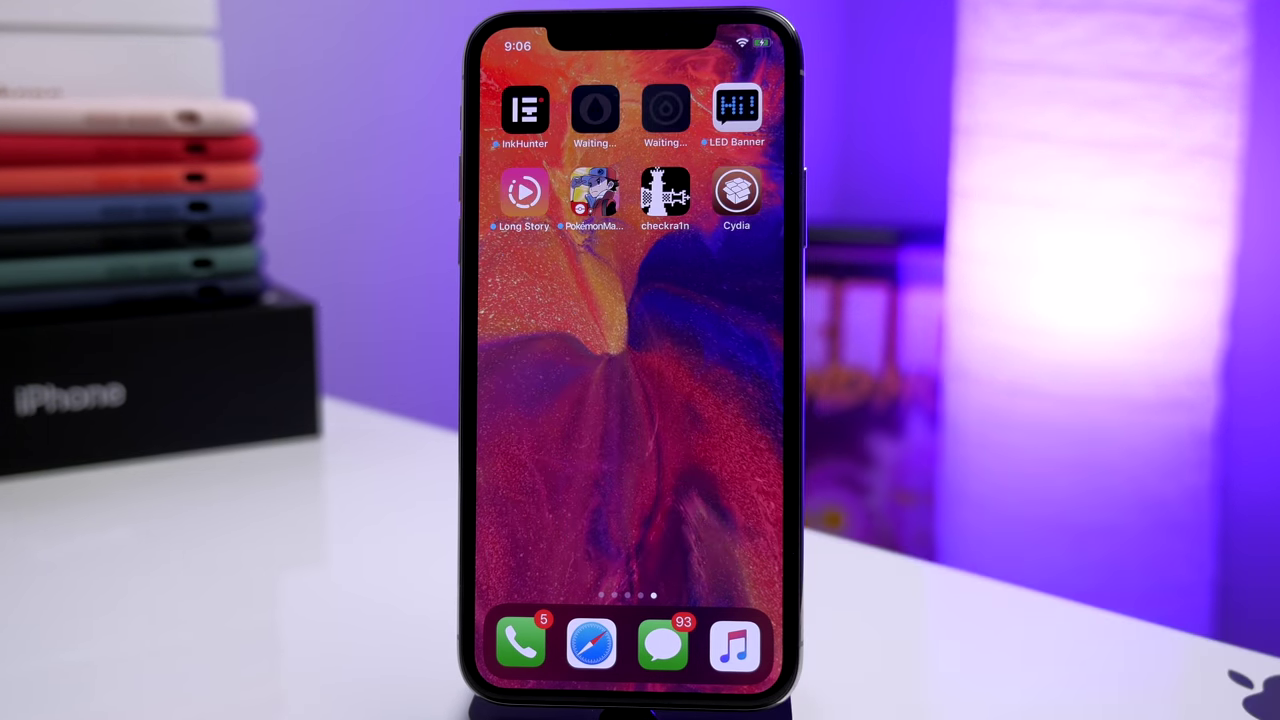